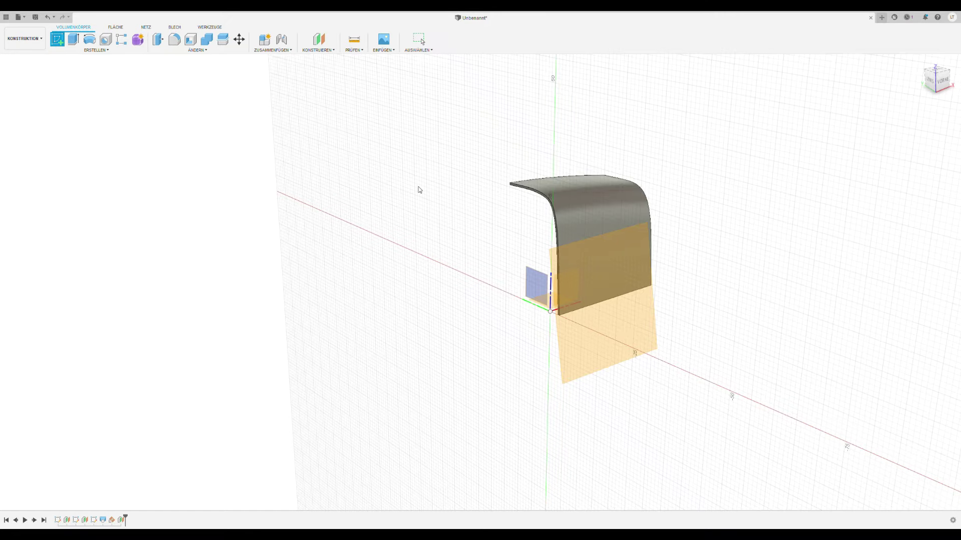
# Step: Close a profile left of the front spline with its end point and two straight lines
pyautogui.click(105, 39)
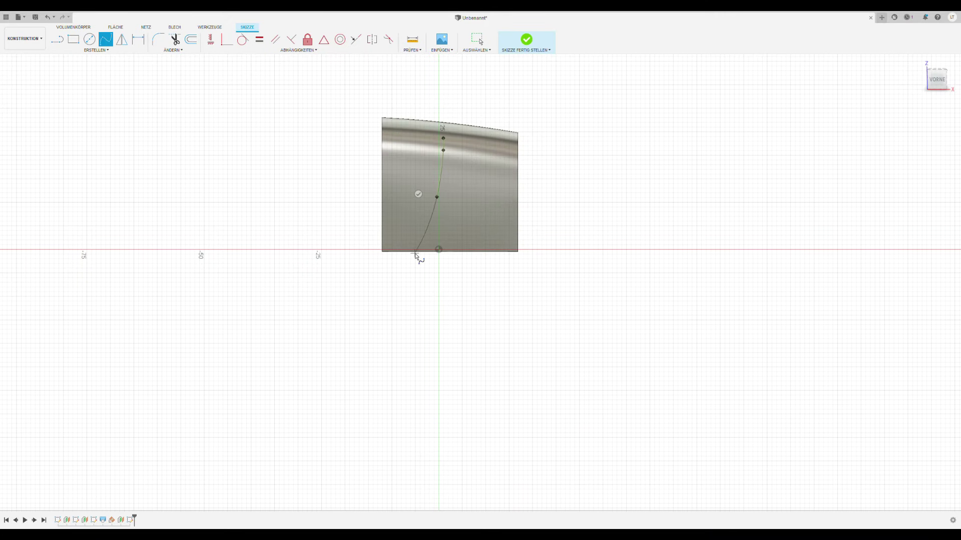
pyautogui.scroll(4, 421, 155)
pyautogui.press('l')
pyautogui.click(471, 133)
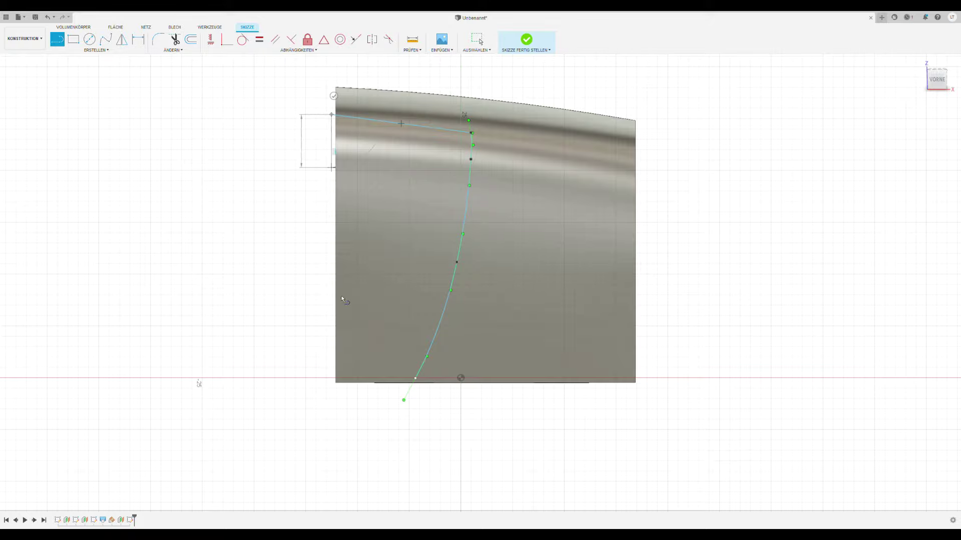
pyautogui.click(336, 375)
pyautogui.click(415, 379)
pyautogui.press('Escape')
pyautogui.scroll(2, 350, 257)
pyautogui.scroll(3, 350, 257)
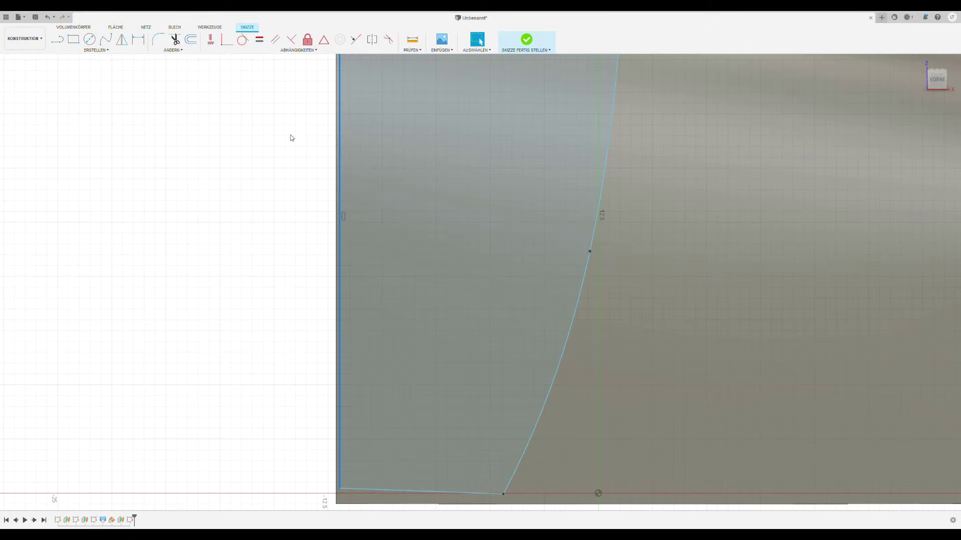
pyautogui.scroll(-3, 235, 281)
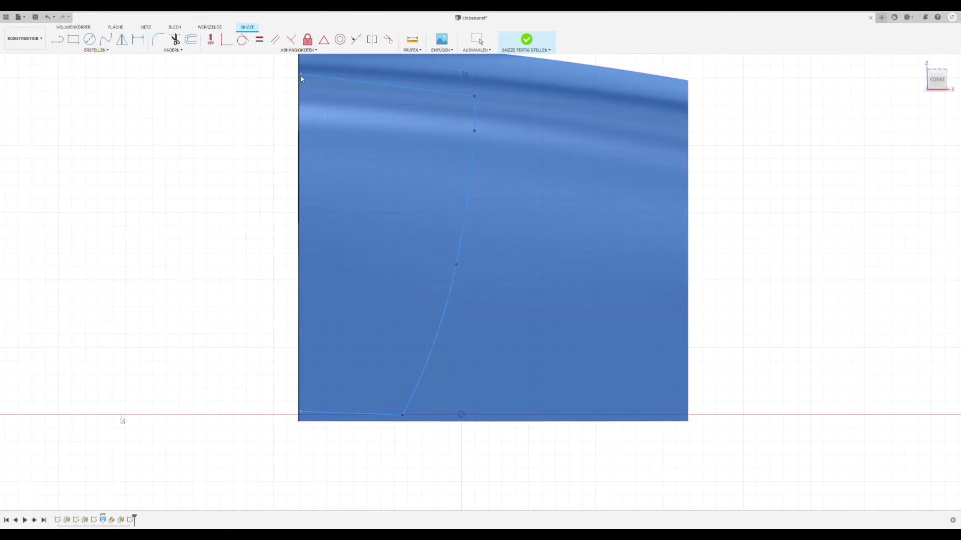
# Step: Extrude the enclosed left profile into a solid block on the shell's front
pyautogui.press('p')
pyautogui.press('e')
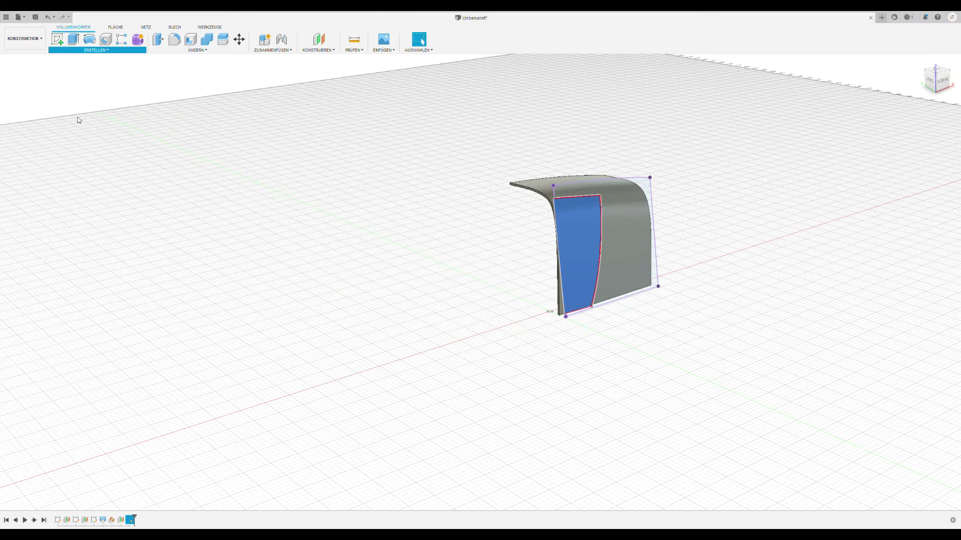
pyautogui.moveTo(931, 181)
pyautogui.keyDown('shift'); pyautogui.mouseDown(button='middle')
pyautogui.moveTo(700, 280)
pyautogui.moveTo(650, 280)
pyautogui.mouseUp(button='middle'); pyautogui.keyUp('shift')
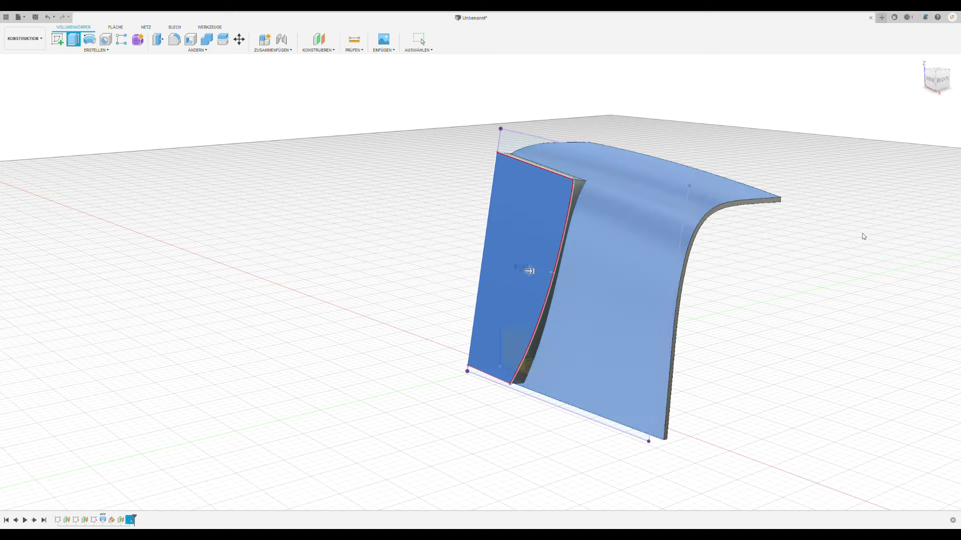
pyautogui.press('Return')
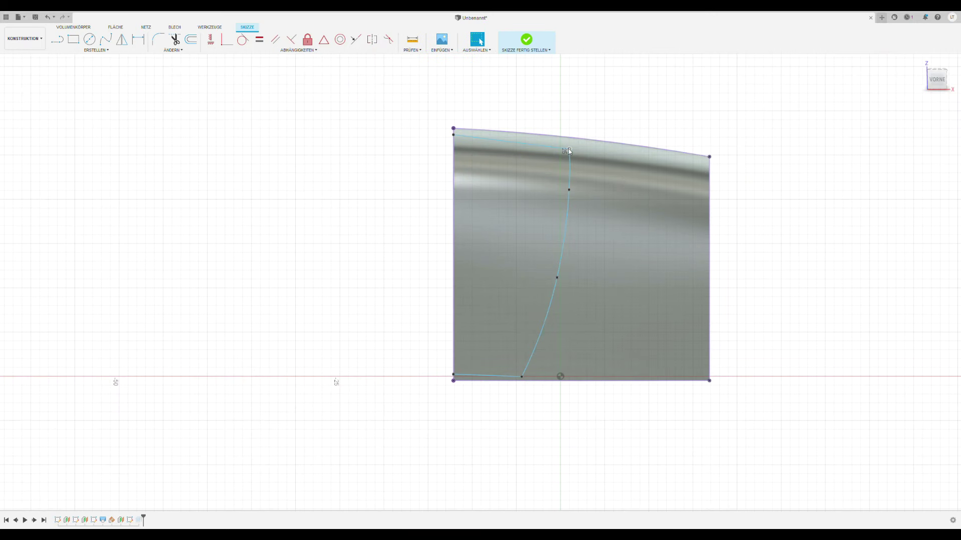
pyautogui.scroll(3, 495, 133)
pyautogui.click(526, 40)
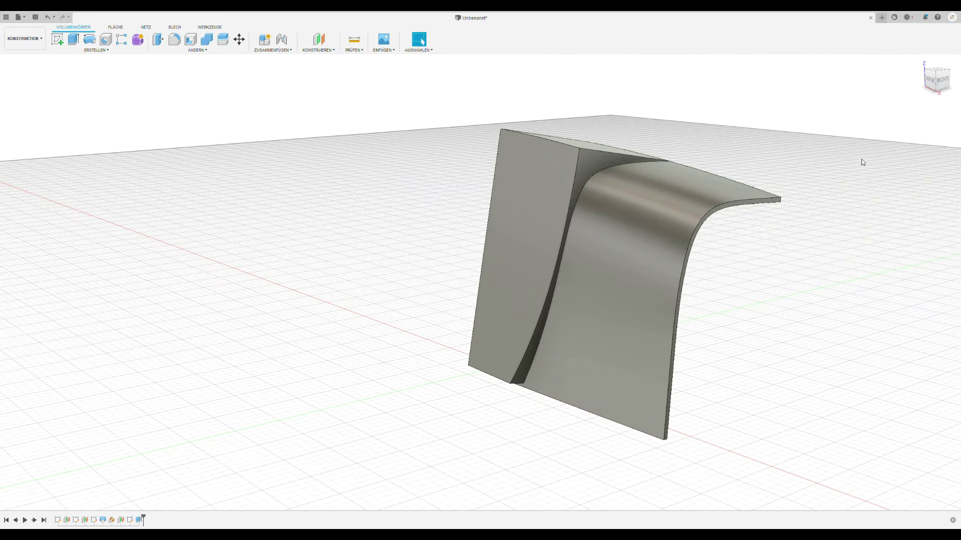
# Step: Sketch a spline along the shell's inner bend on the new side plane
pyautogui.press('e')
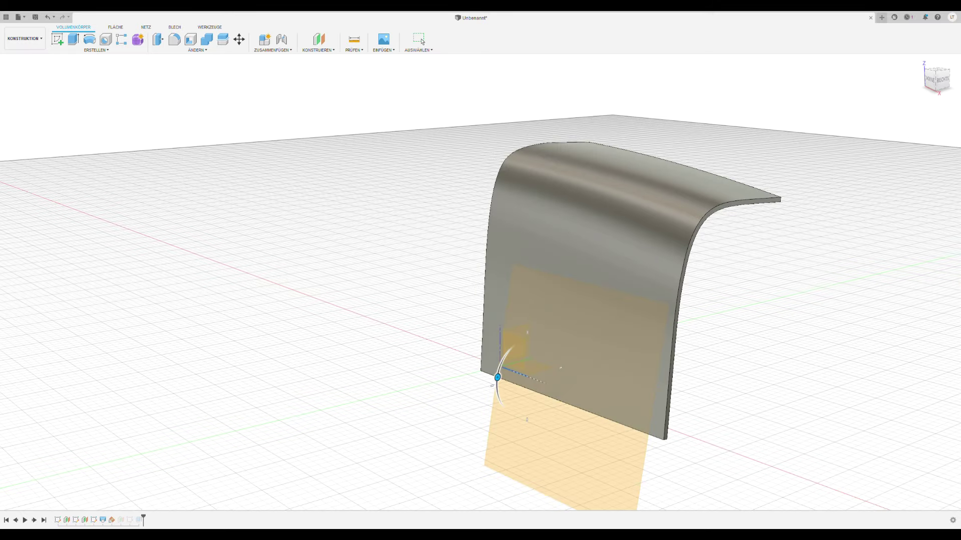
pyautogui.moveTo(473, 378)
pyautogui.keyDown('shift'); pyautogui.mouseDown(button='middle')
pyautogui.moveTo(691, 194)
pyautogui.moveTo(644, 296)
pyautogui.mouseUp(button='middle'); pyautogui.keyUp('shift')
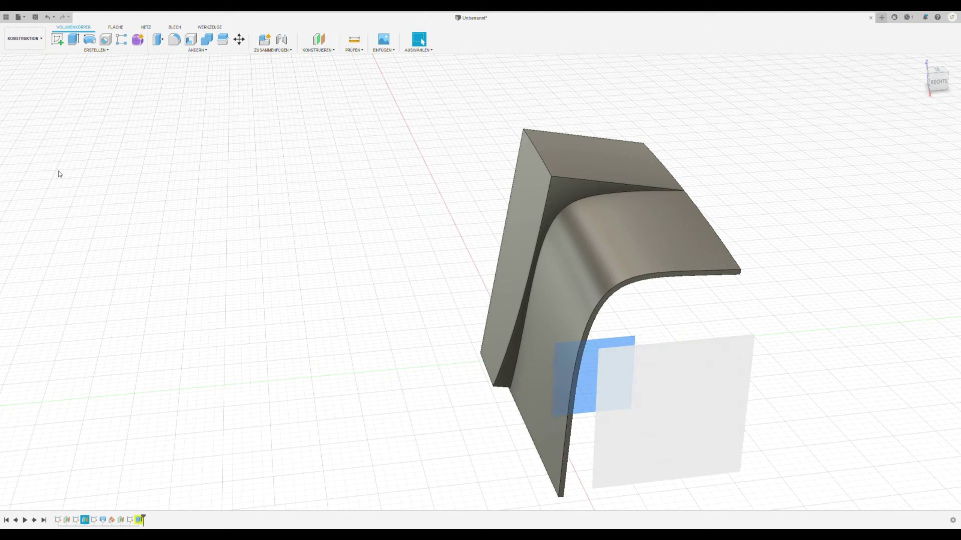
pyautogui.click(58, 39)
pyautogui.click(105, 39)
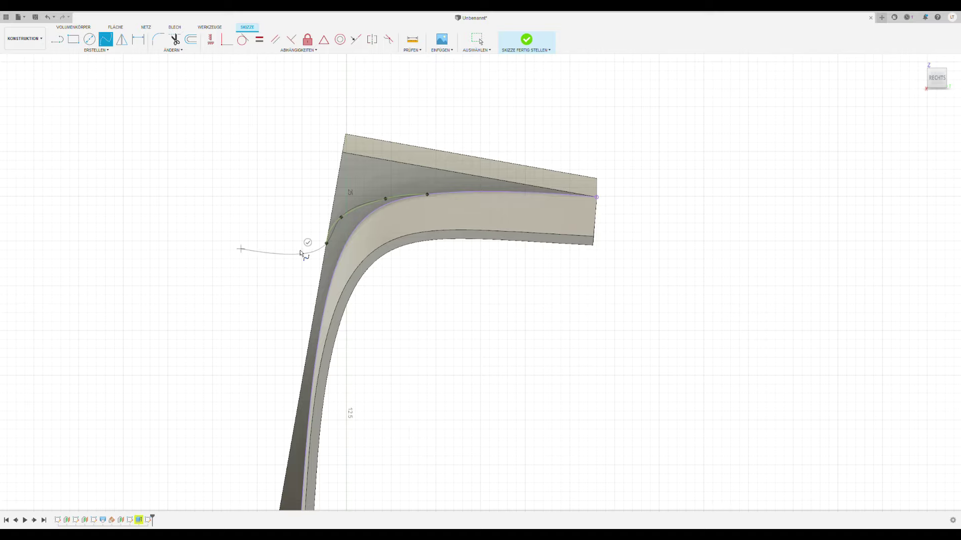
pyautogui.scroll(-3, 291, 249)
pyautogui.scroll(3, 300, 347)
pyautogui.press('Escape')
pyautogui.press('Return')
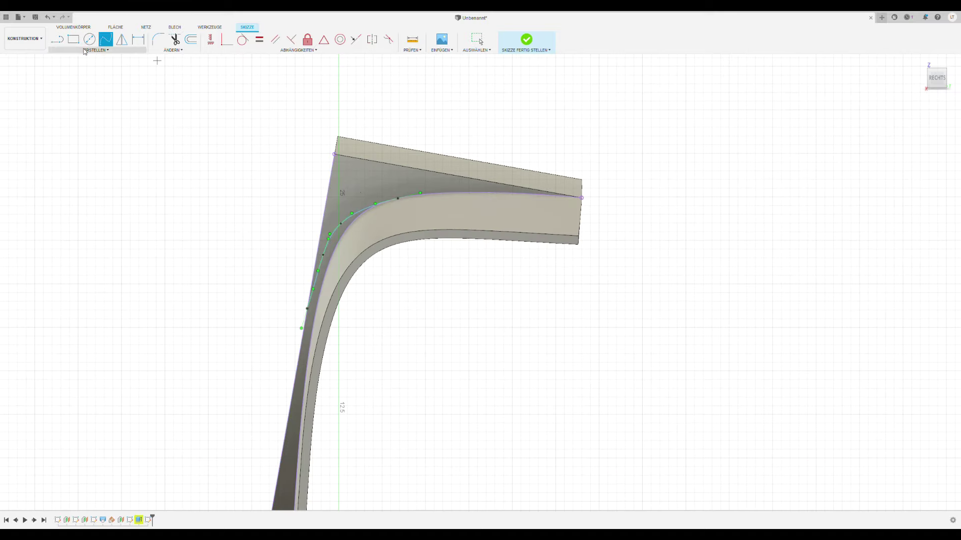
pyautogui.click(526, 40)
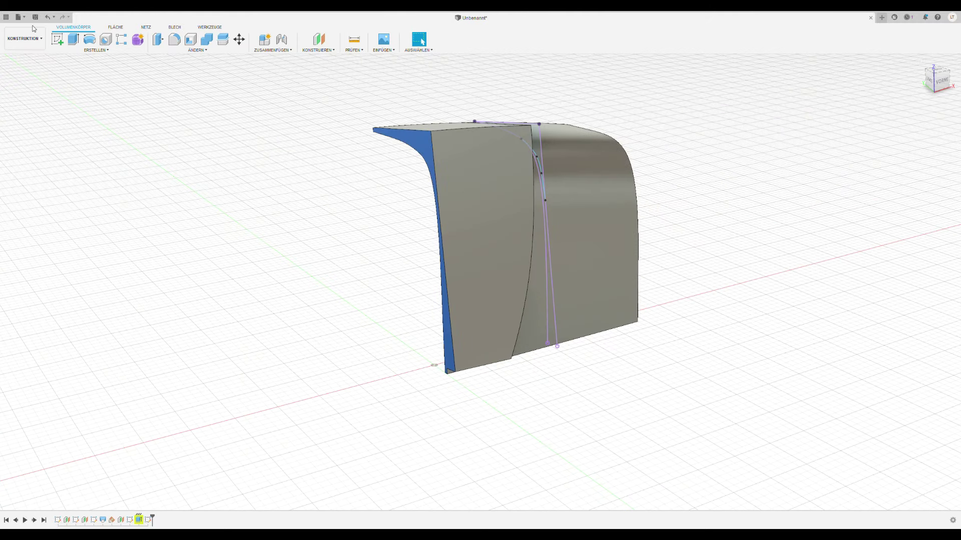
pyautogui.click(381, 134)
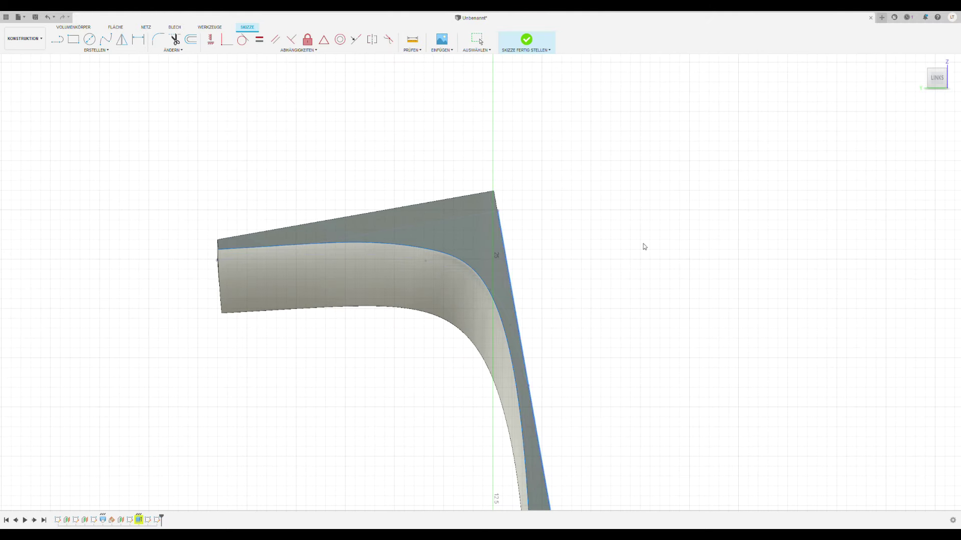
# Step: Draw a four-point spline along the left face's bend and confirm the reshaping feature
pyautogui.click(106, 39)
pyautogui.click(521, 349)
pyautogui.click(498, 272)
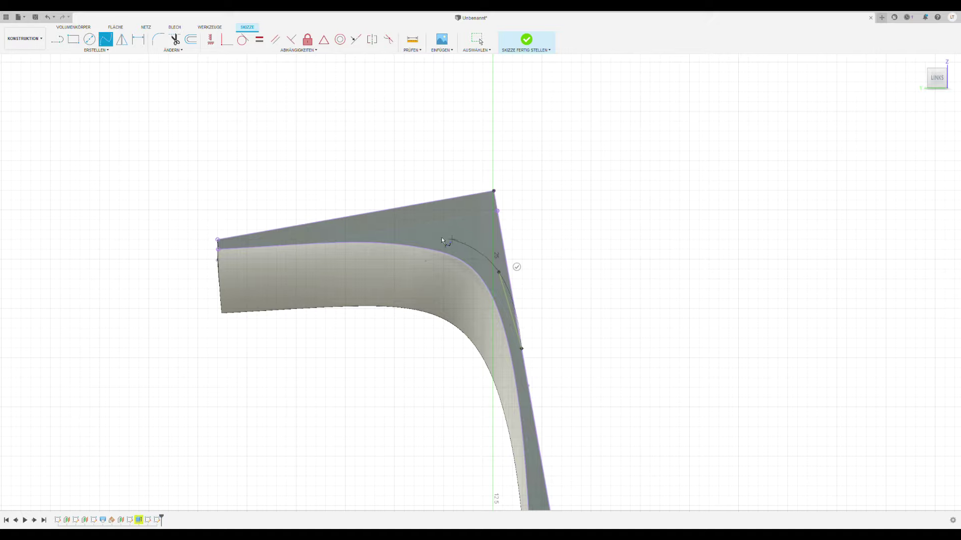
pyautogui.click(429, 232)
pyautogui.click(339, 226)
pyautogui.press('Escape')
pyautogui.scroll(3, 333, 230)
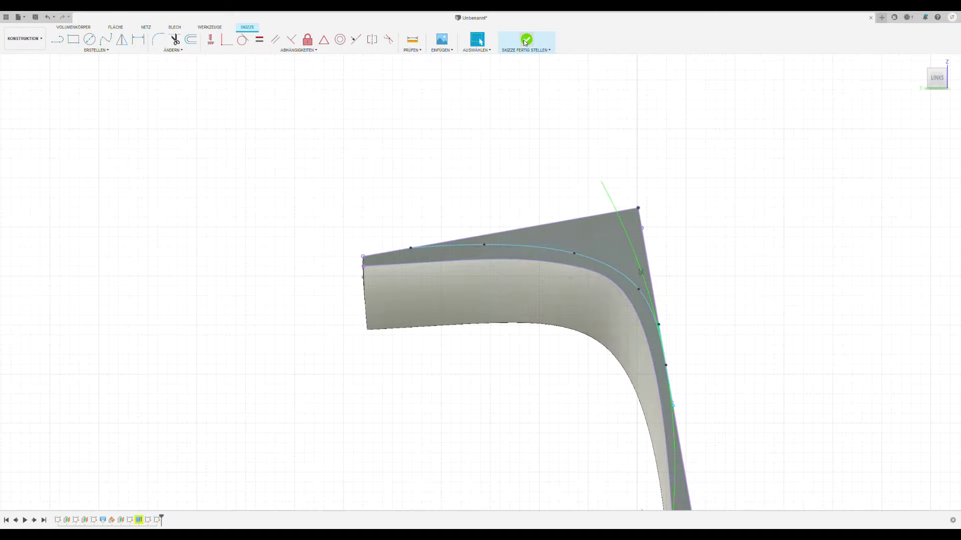
pyautogui.press('Return')
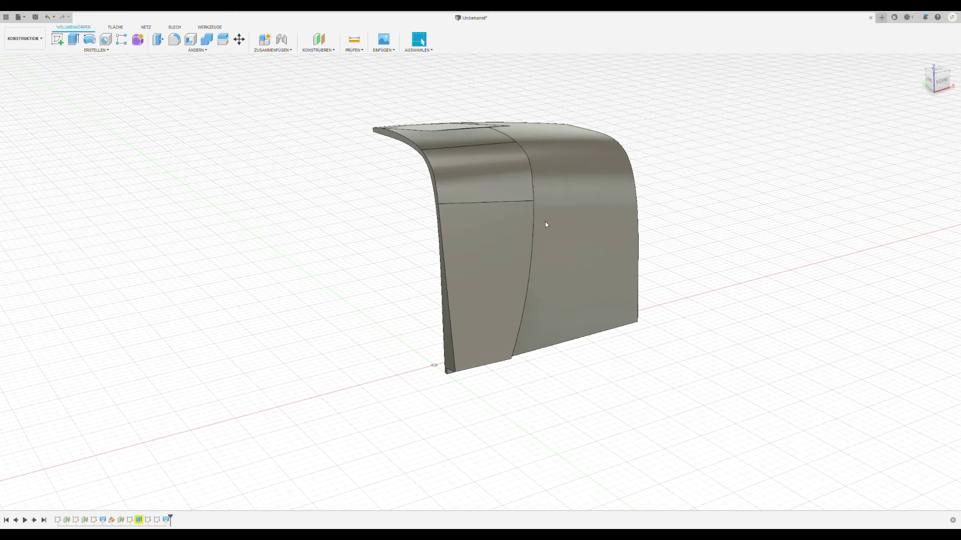
# Step: Extrude the top profile on the far side of the model
pyautogui.moveTo(435, 365)
pyautogui.keyDown('shift'); pyautogui.mouseDown(button='middle')
pyautogui.moveTo(562, 139)
pyautogui.moveTo(882, 94)
pyautogui.moveTo(451, 100)
pyautogui.mouseUp(button='middle'); pyautogui.keyUp('shift')
pyautogui.click(562, 140)
pyautogui.press('e')
pyautogui.press('Return')
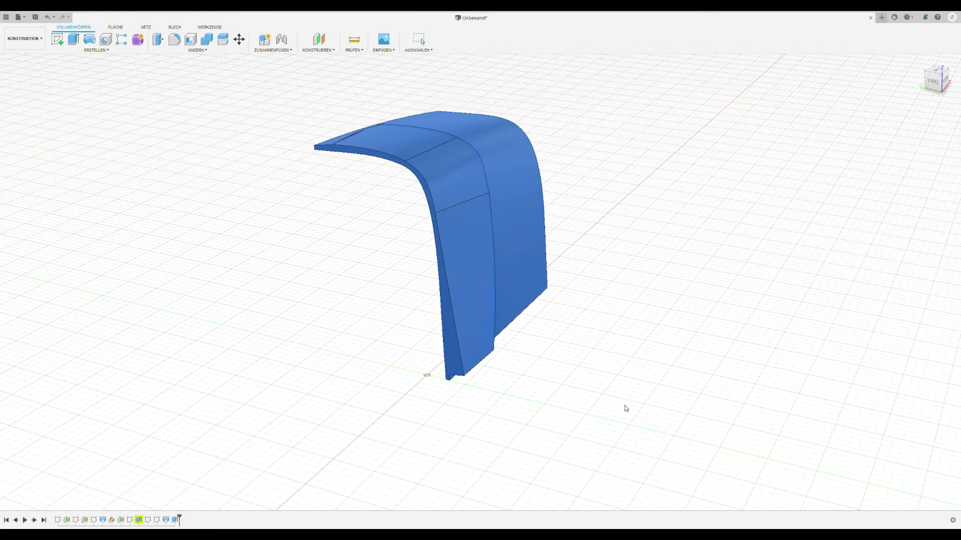
# Step: Mirror the half shell into a full cover and sketch on the centre front panel
pyautogui.keyDown('shift'); pyautogui.moveTo(624, 407); pyautogui.dragTo(949, 231, button='middle'); pyautogui.keyUp('shift')
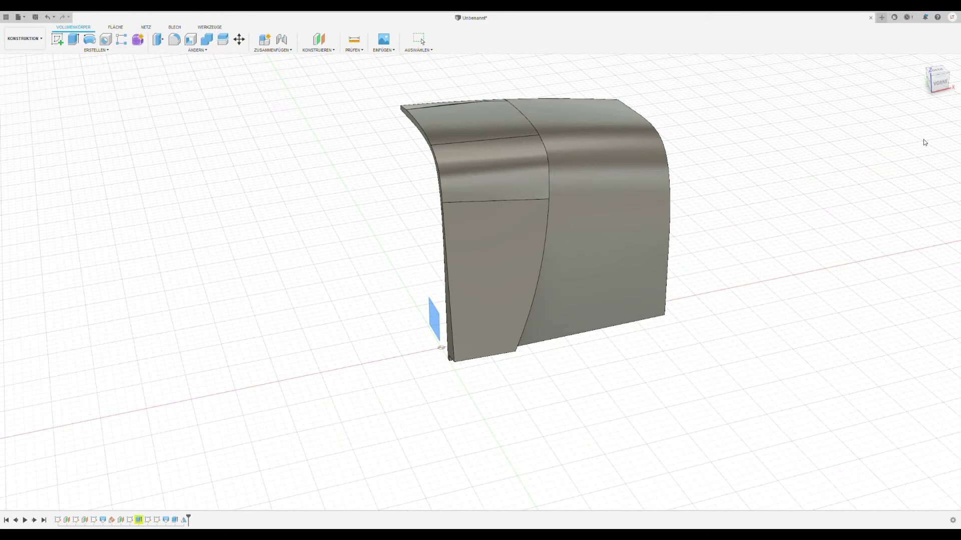
pyautogui.press('Return')
pyautogui.click(480, 275)
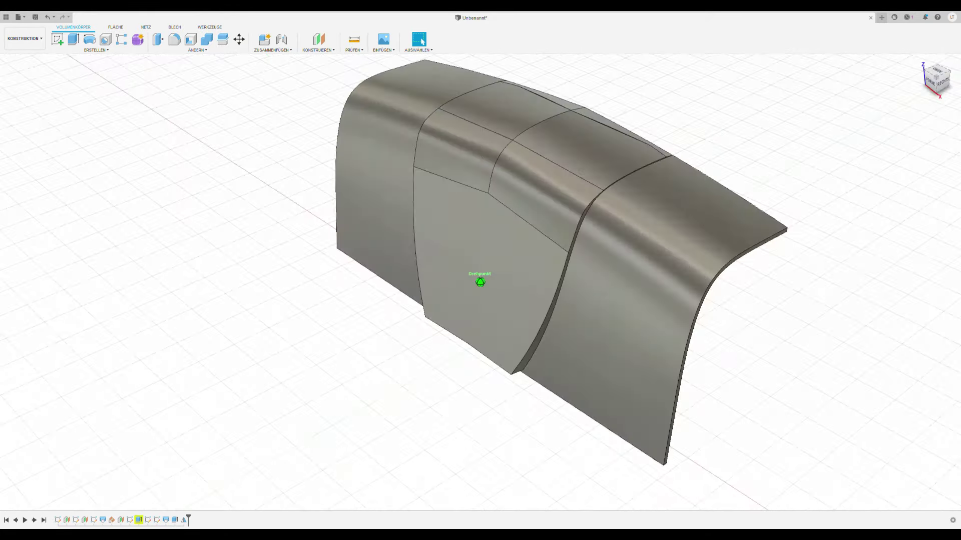
pyautogui.press('c')
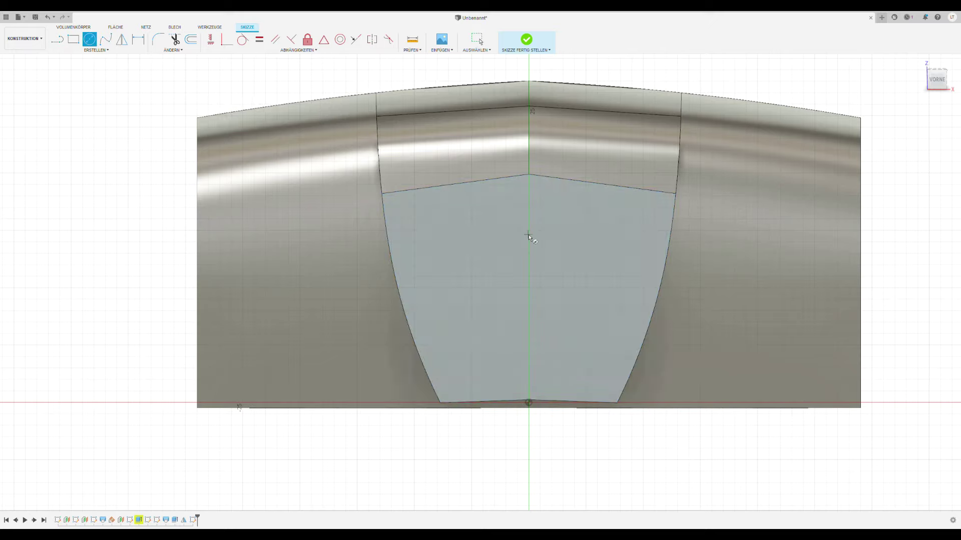
# Step: Draw an 11 mm diameter circle centred 15 mm above the centre panel's base
pyautogui.click(528, 235)
pyautogui.click(560, 275)
pyautogui.press('Escape')
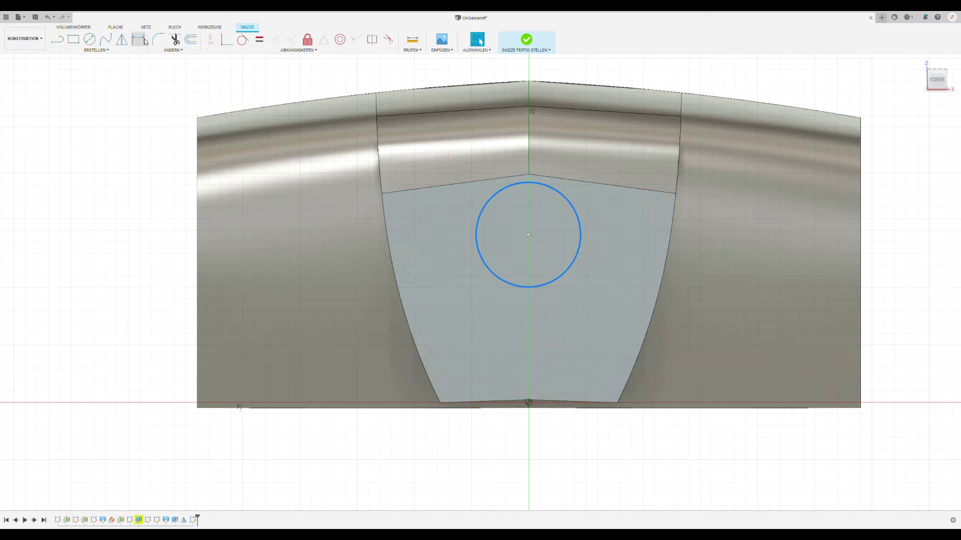
pyautogui.click(138, 40)
pyautogui.click(579, 235)
pyautogui.click(622, 228)
pyautogui.write('11')
pyautogui.press('Return')
pyautogui.click(528, 402)
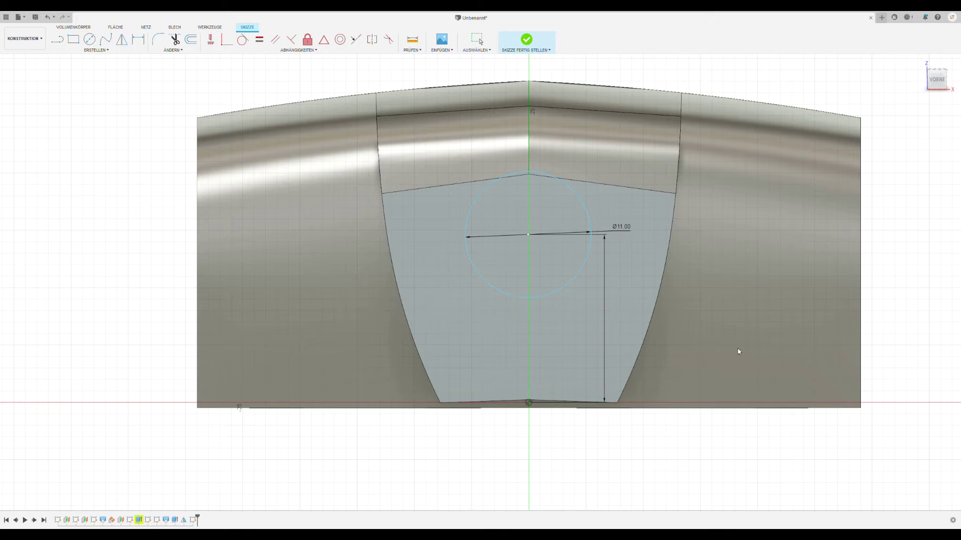
pyautogui.write('15')
pyautogui.press('Return')
# Step: Extrude the circle into a disc and start a new sketch on its face
pyautogui.click(531, 44)
pyautogui.click(939, 91)
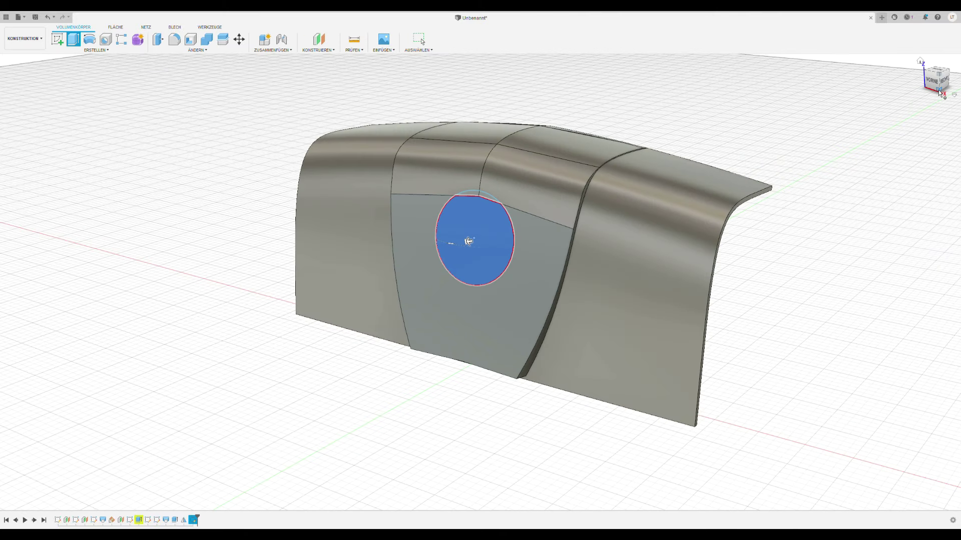
pyautogui.press('e')
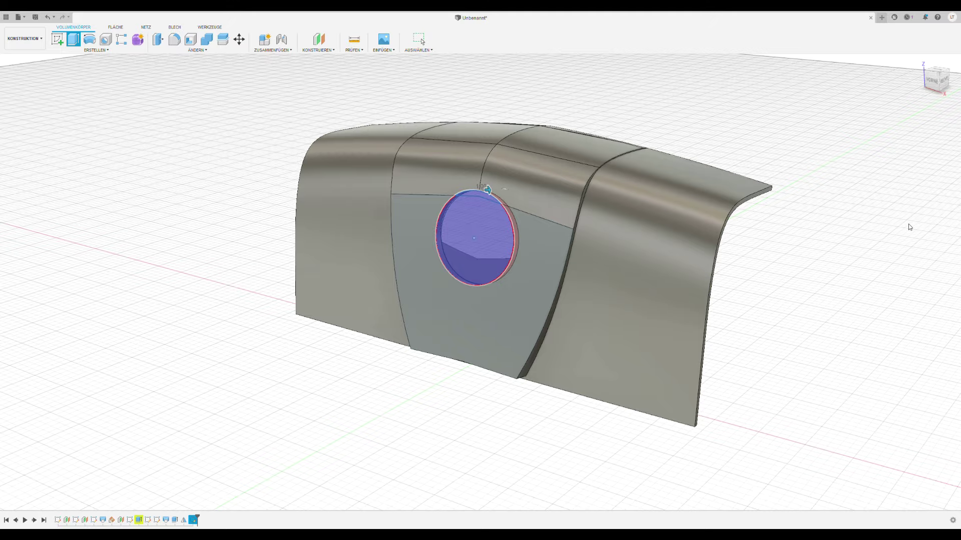
pyautogui.moveTo(480, 281)
pyautogui.keyDown('shift'); pyautogui.mouseDown(button='middle')
pyautogui.moveTo(550, 261)
pyautogui.moveTo(481, 280)
pyautogui.moveTo(575, 270)
pyautogui.moveTo(350, 280)
pyautogui.mouseUp(button='middle'); pyautogui.keyUp('shift')
pyautogui.press('Return')
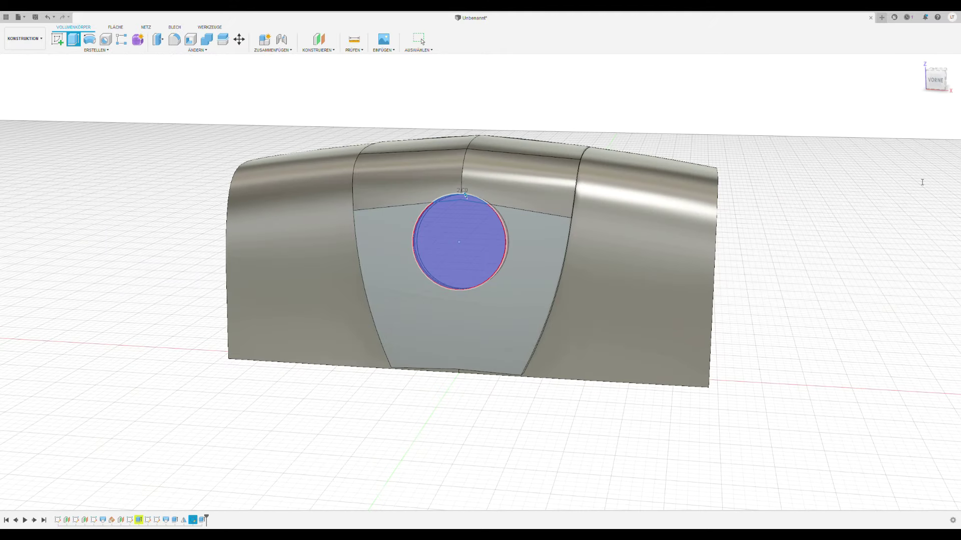
pyautogui.keyDown('shift'); pyautogui.moveTo(481, 281); pyautogui.dragTo(455, 277, button='middle'); pyautogui.keyUp('shift')
pyautogui.press('c')
pyautogui.click(454, 278)
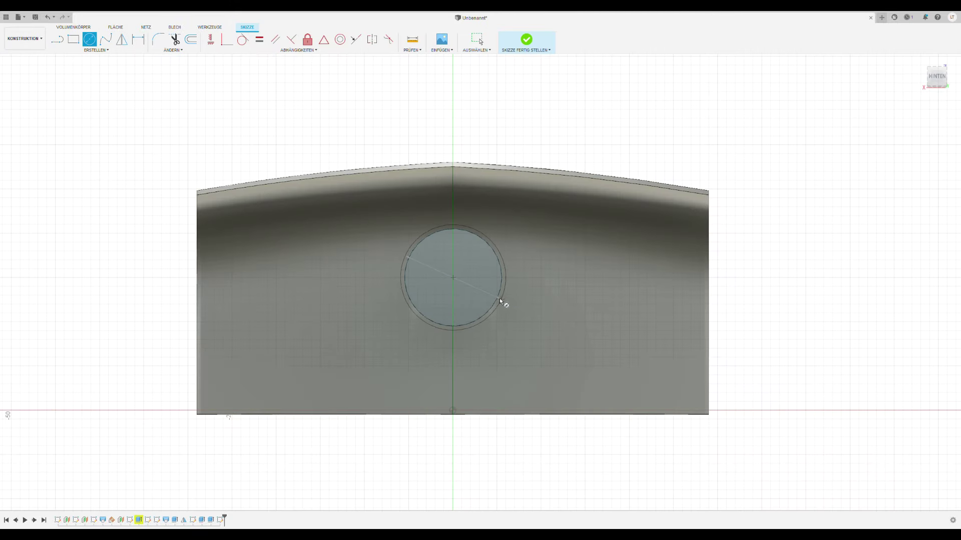
# Step: Extrude a ring groove between a concentric circle and the central disc
pyautogui.click(506, 299)
pyautogui.press('e')
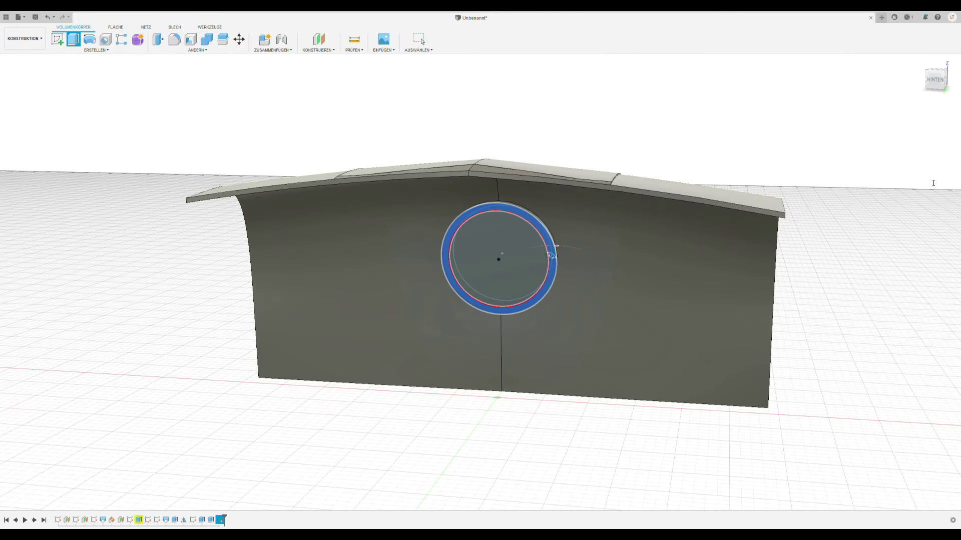
pyautogui.press('Return')
pyautogui.keyDown('shift'); pyautogui.moveTo(480, 282); pyautogui.dragTo(350, 280, button='middle'); pyautogui.keyUp('shift')
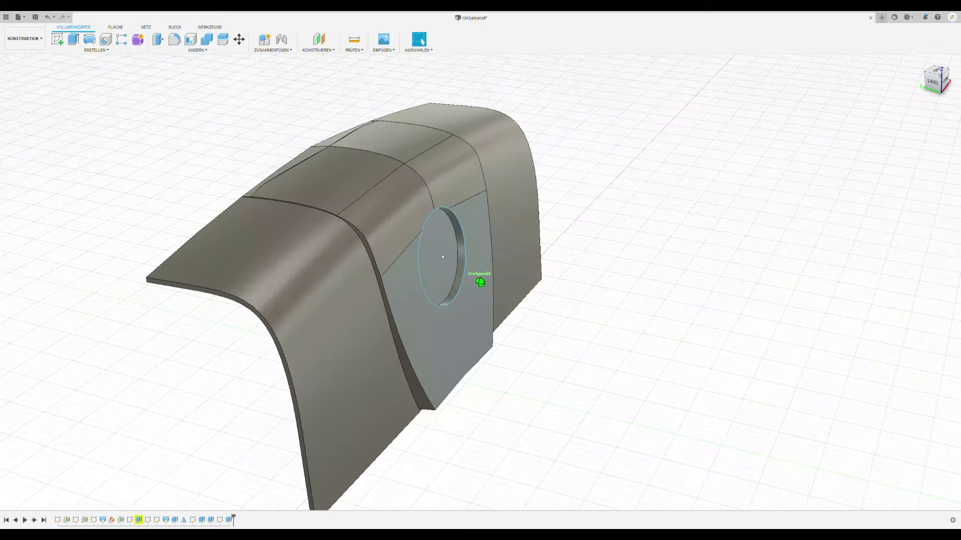
pyautogui.keyDown('shift'); pyautogui.moveTo(480, 281); pyautogui.dragTo(300, 280, button='middle'); pyautogui.keyUp('shift')
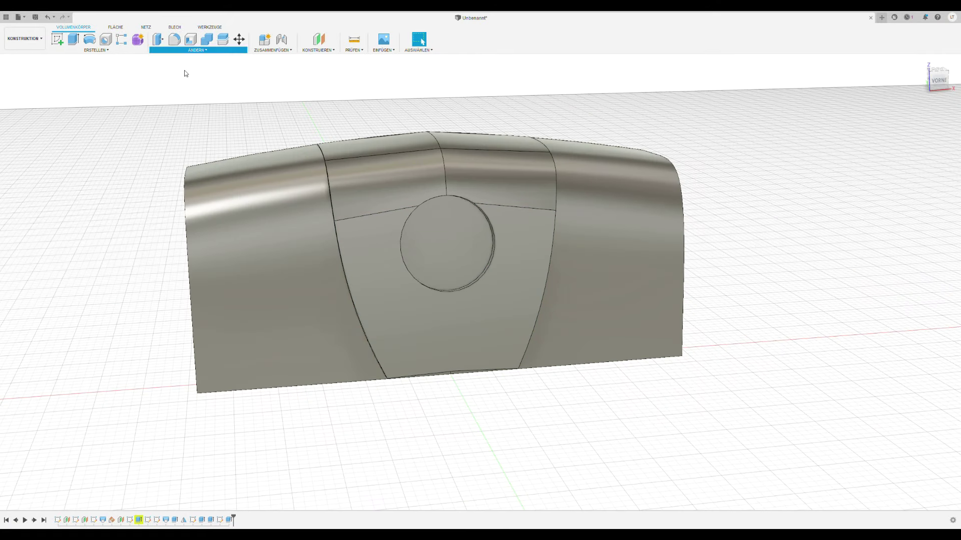
# Step: Begin filleting the disc's edge and view the cover from an angled front corner
pyautogui.press('f')
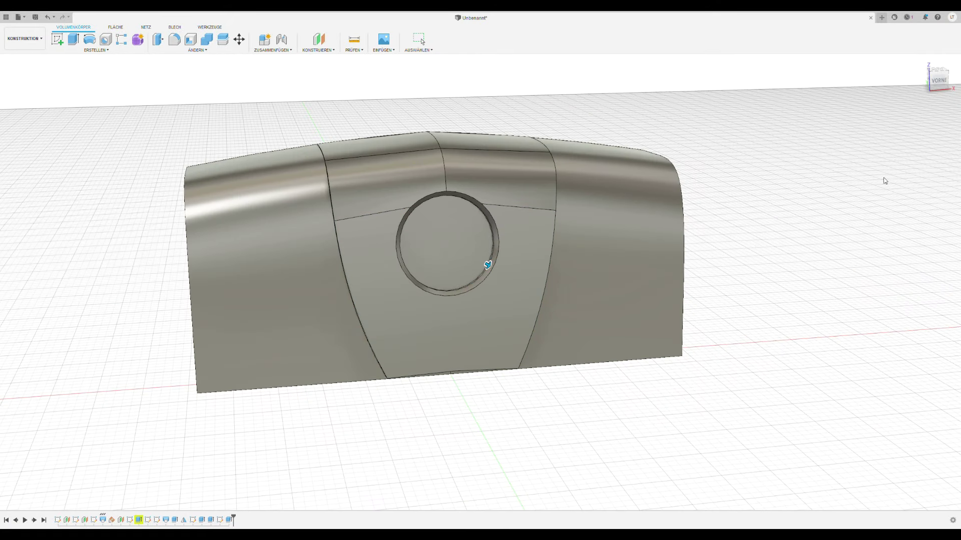
pyautogui.keyDown('shift'); pyautogui.moveTo(857, 115); pyautogui.dragTo(726, 120, button='middle'); pyautogui.keyUp('shift')
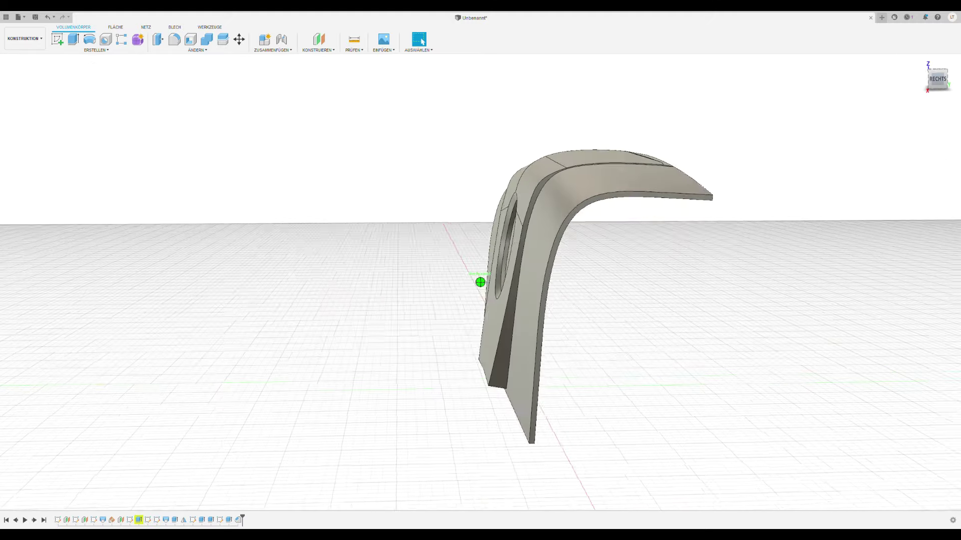
pyautogui.click(936, 93)
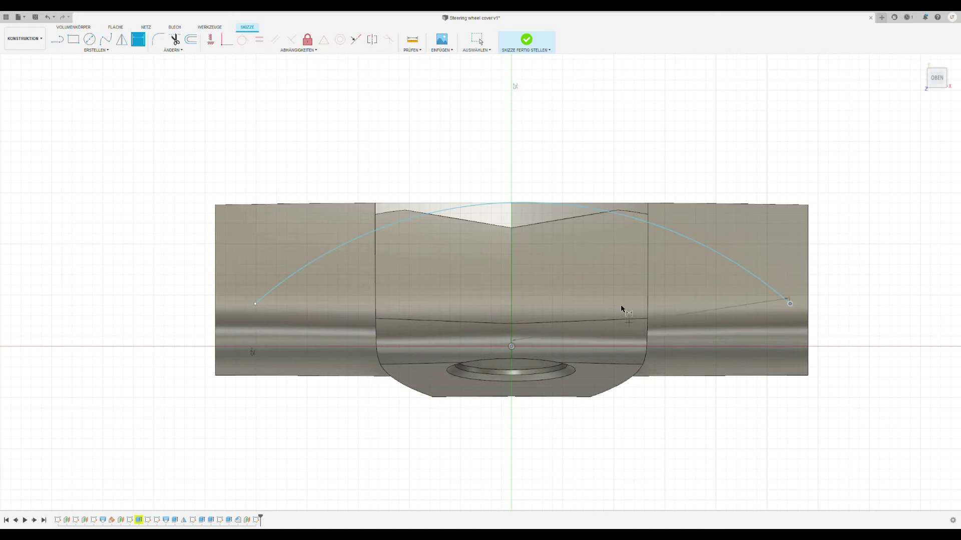
# Step: Dimension the arc's ends 26 mm either side of centre
pyautogui.click(623, 290)
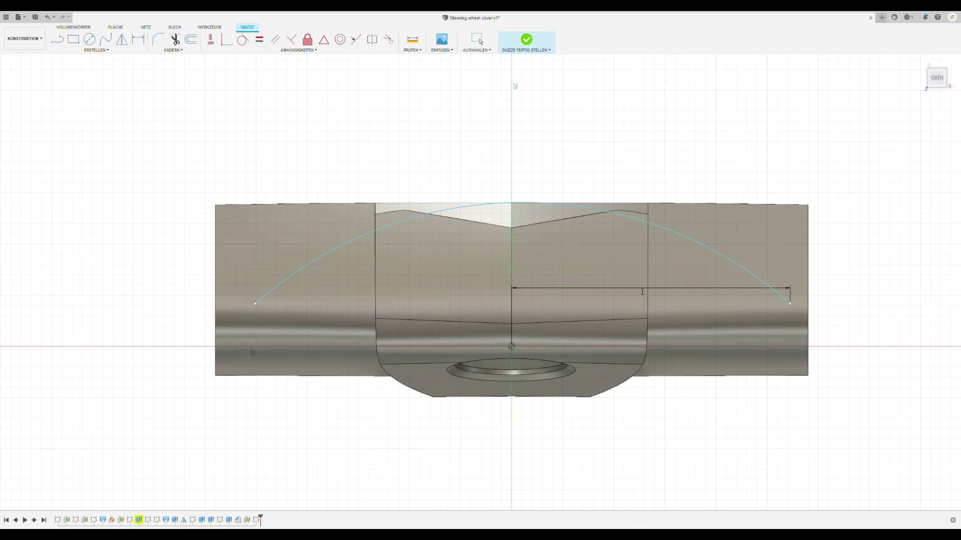
pyautogui.write('23.8')
pyautogui.press('Return')
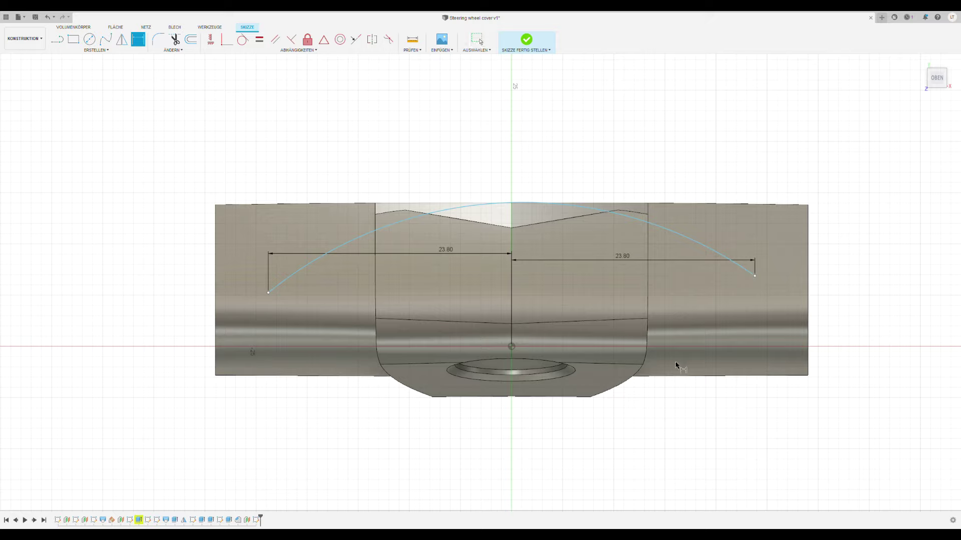
pyautogui.write('29')
pyautogui.press('Return')
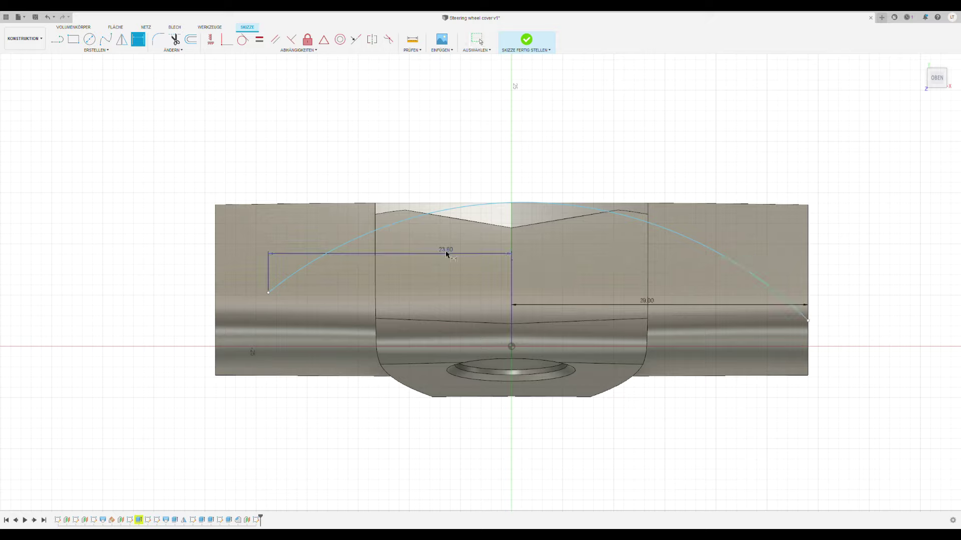
pyautogui.hotkey('ctrl', 'z')
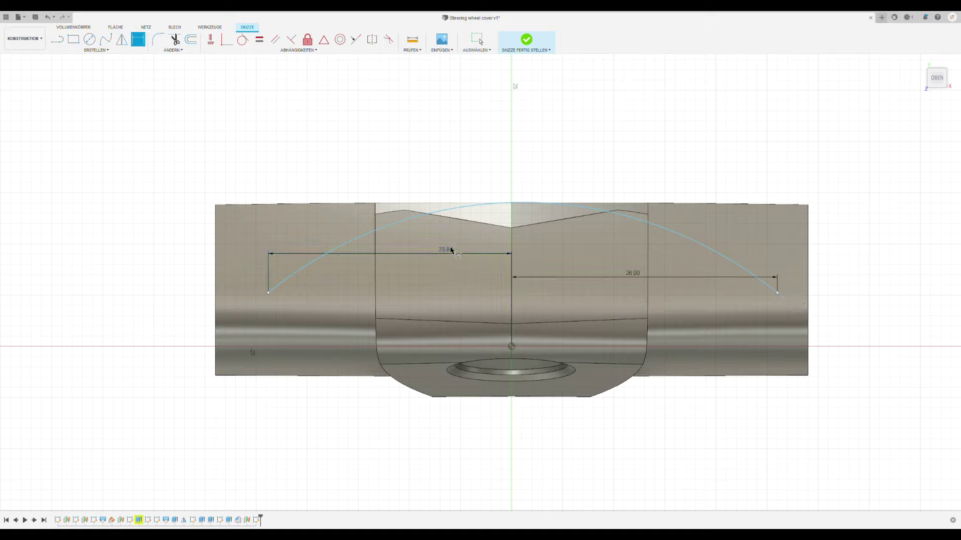
pyautogui.hotkey('ctrl', 'z')
pyautogui.press('Escape')
pyautogui.moveTo(246, 313); pyautogui.dragTo(246, 306)
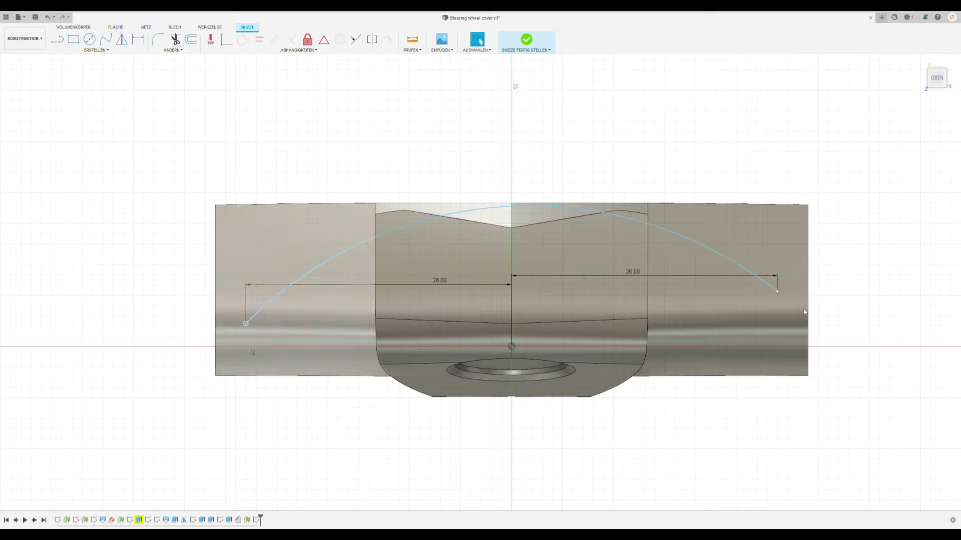
pyautogui.click(512, 206)
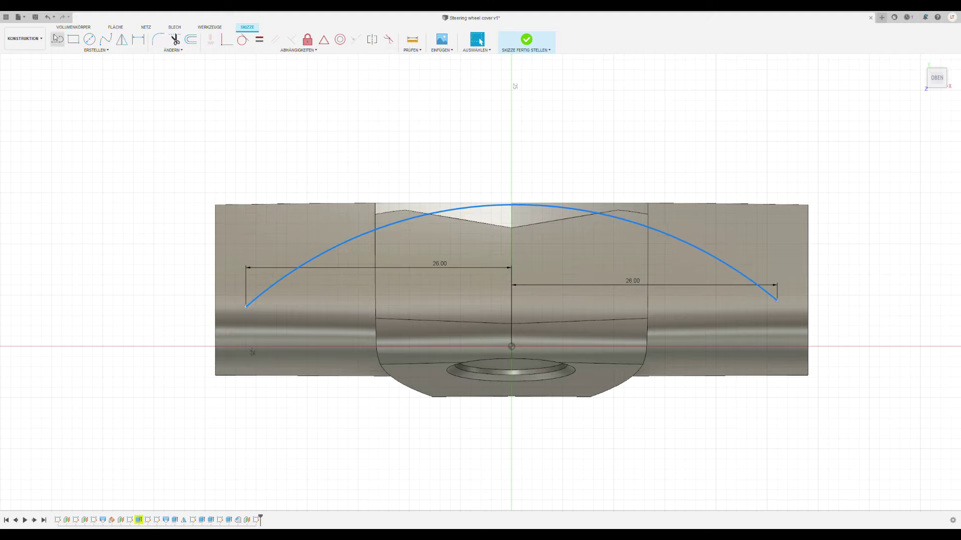
# Step: Draw straight end lines off both arc ends and make them tangent to the arc
pyautogui.press('l')
pyautogui.click(245, 307)
pyautogui.click(778, 304)
pyautogui.click(812, 335)
pyautogui.press('Escape')
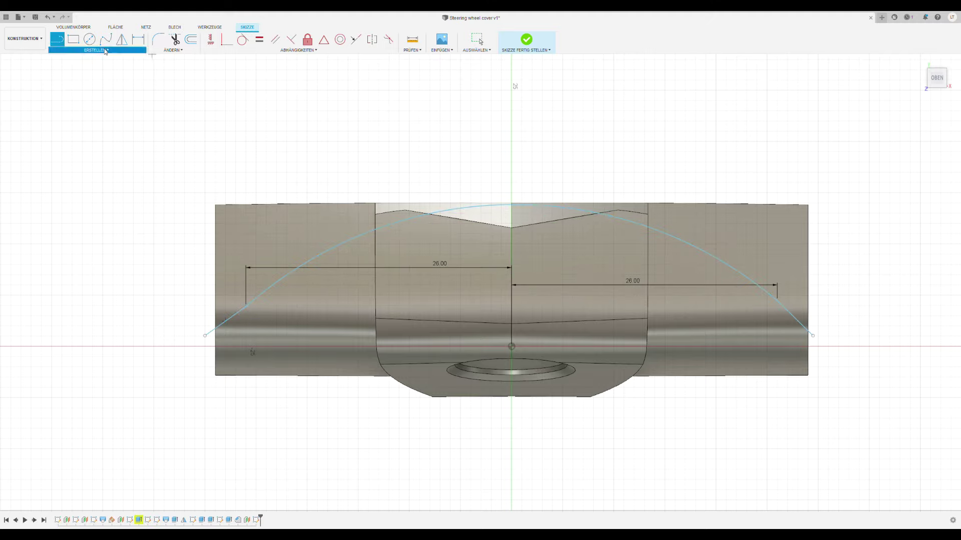
pyautogui.click(243, 39)
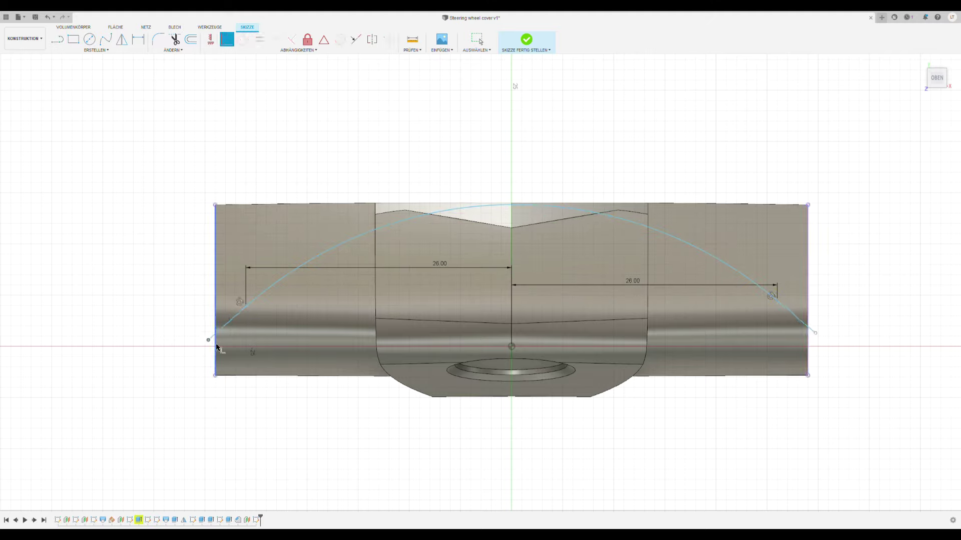
# Step: Finish the arc sketch and drag its extrusion down into a cut
pyautogui.click(526, 40)
pyautogui.hotkey('ctrl', 'z')
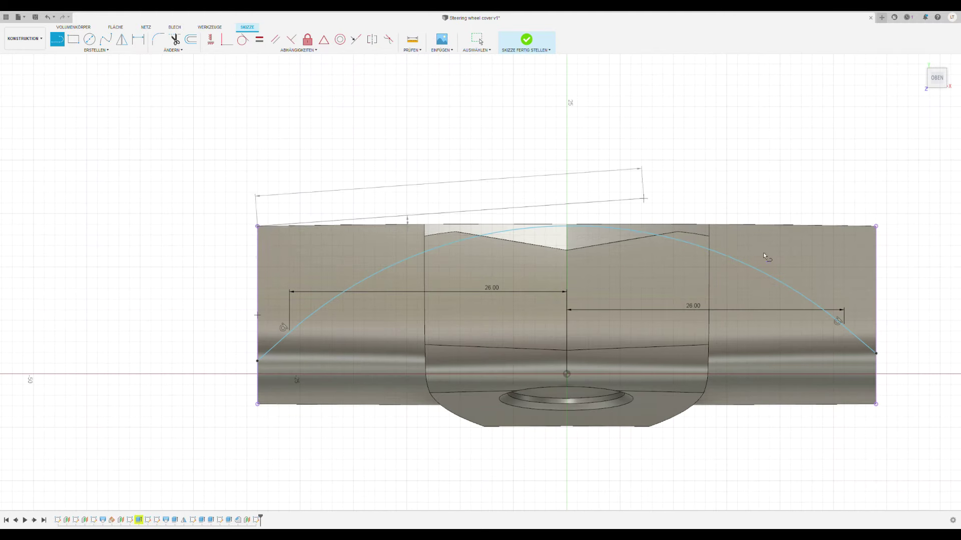
pyautogui.scroll(3, 534, 225)
pyautogui.scroll(-3, 491, 243)
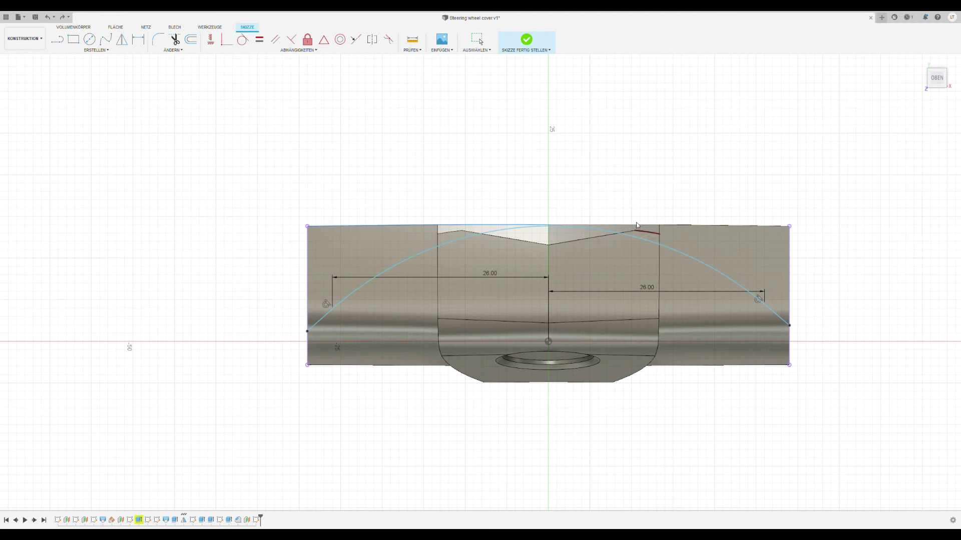
pyautogui.click(526, 40)
pyautogui.press('e')
pyautogui.moveTo(474, 147); pyautogui.dragTo(476, 161)
# Step: Commit the top cut, then on a new front sketch draw a line from the disc's centre
pyautogui.press('Return')
pyautogui.click(939, 84)
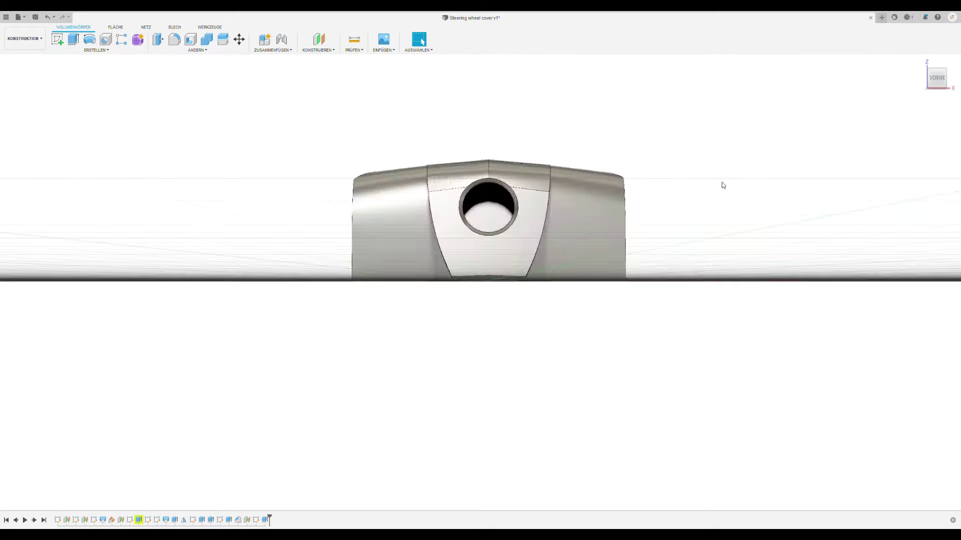
pyautogui.click(600, 225)
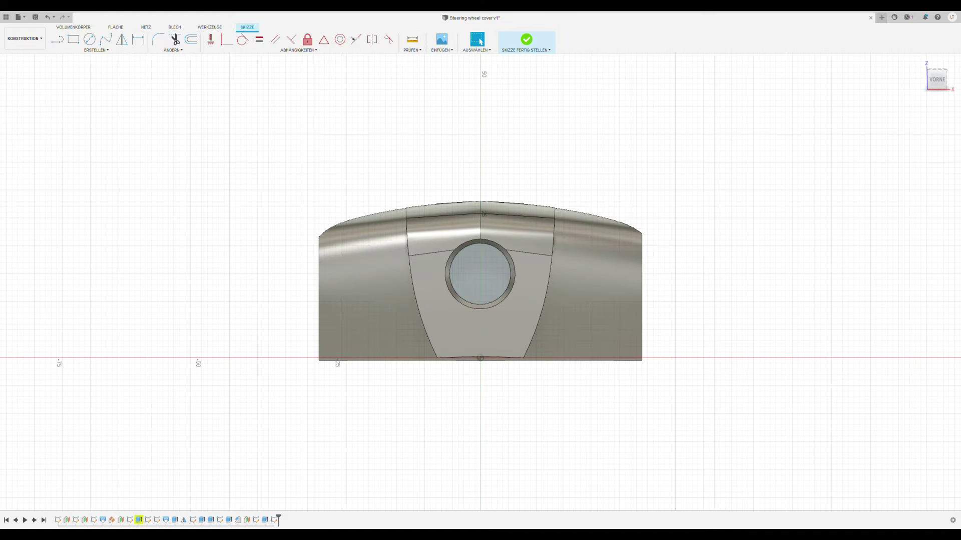
pyautogui.scroll(3, 606, 218)
pyautogui.press('s')
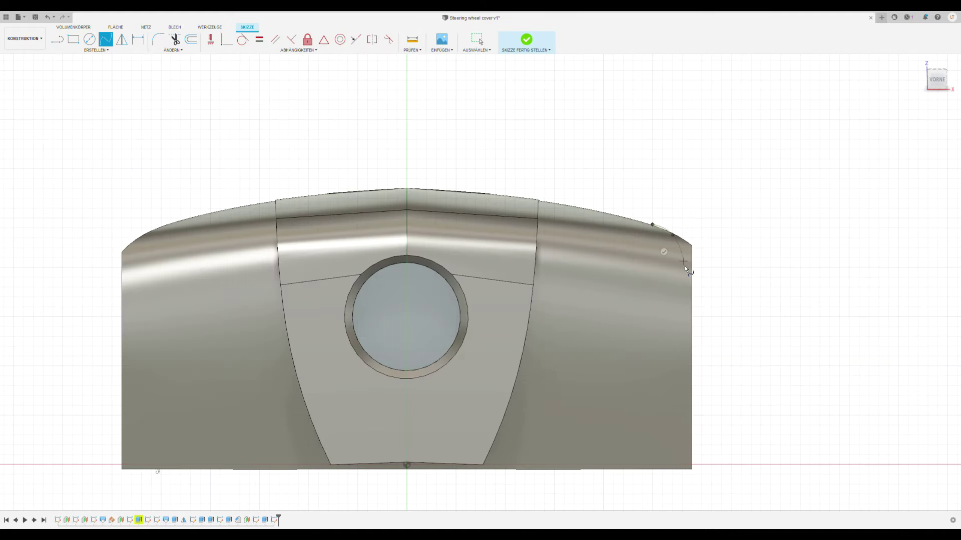
pyautogui.press('l')
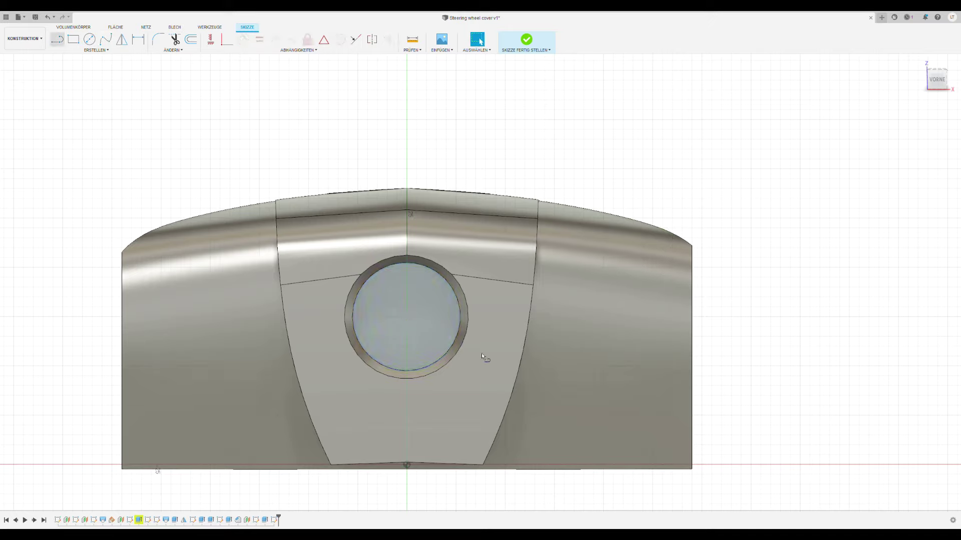
pyautogui.click(406, 316)
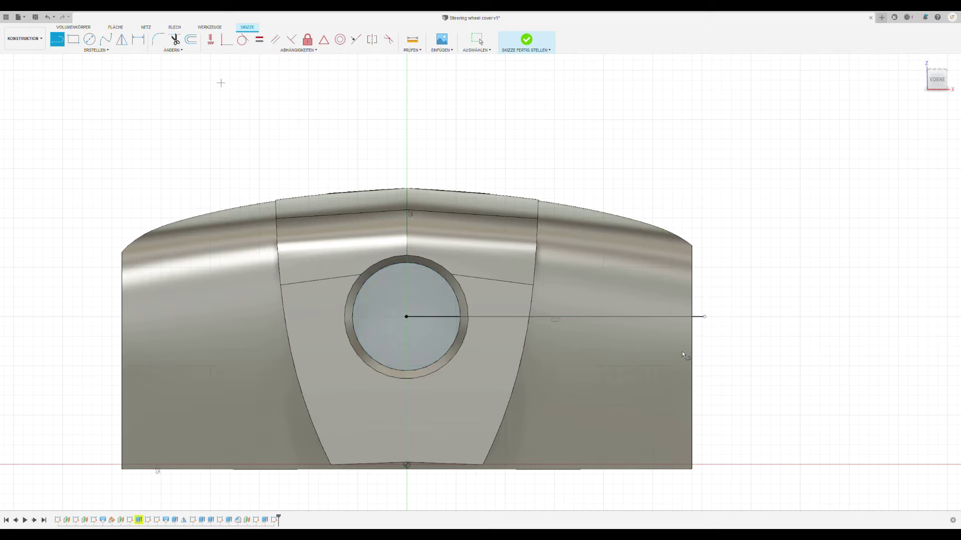
pyautogui.press('Escape')
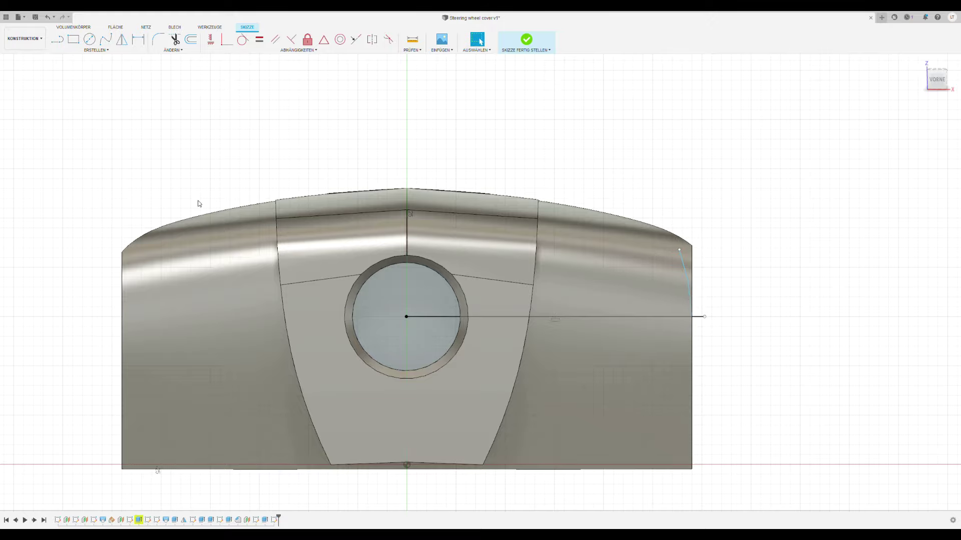
# Step: Draw a spline from the line's right end up along the rounded right corner
pyautogui.click(693, 318)
pyautogui.scroll(2, 690, 284)
pyautogui.click(690, 280)
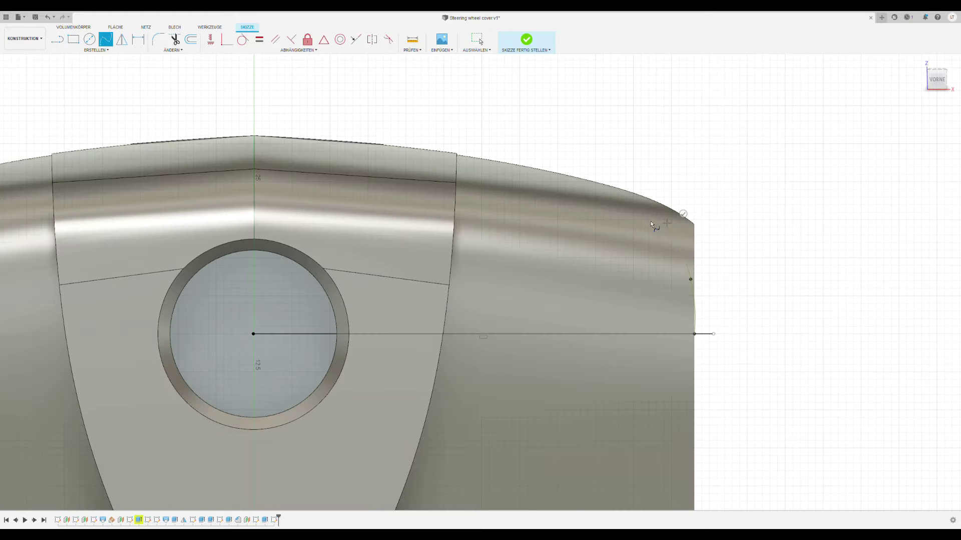
pyautogui.scroll(3, 620, 191)
pyautogui.scroll(-2, 629, 193)
pyautogui.scroll(-2, 628, 194)
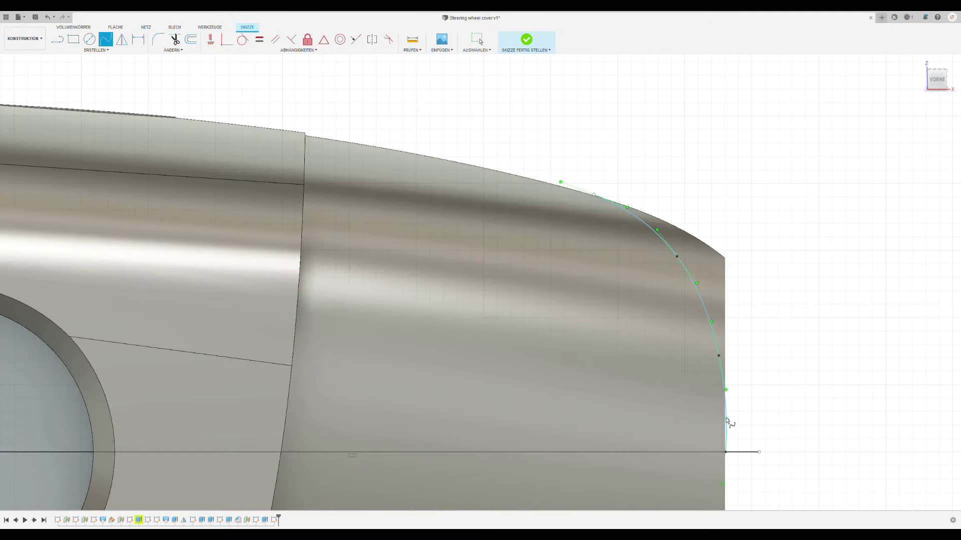
pyautogui.scroll(5, 502, 70)
pyautogui.press('Escape')
pyautogui.scroll(-3, 788, 330)
pyautogui.scroll(-3, 809, 326)
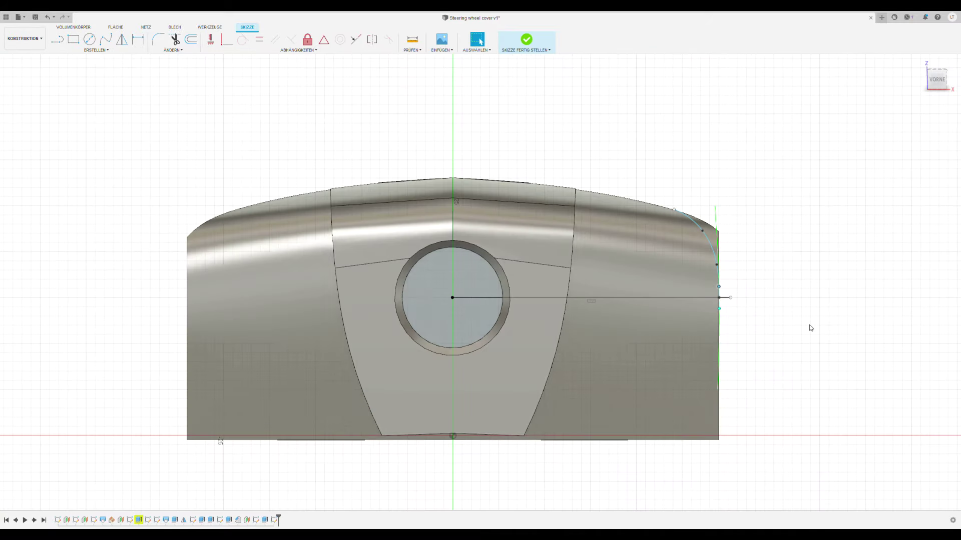
# Step: Try a second spline toward the lower centre panel, then remove it
pyautogui.click(105, 39)
pyautogui.click(719, 297)
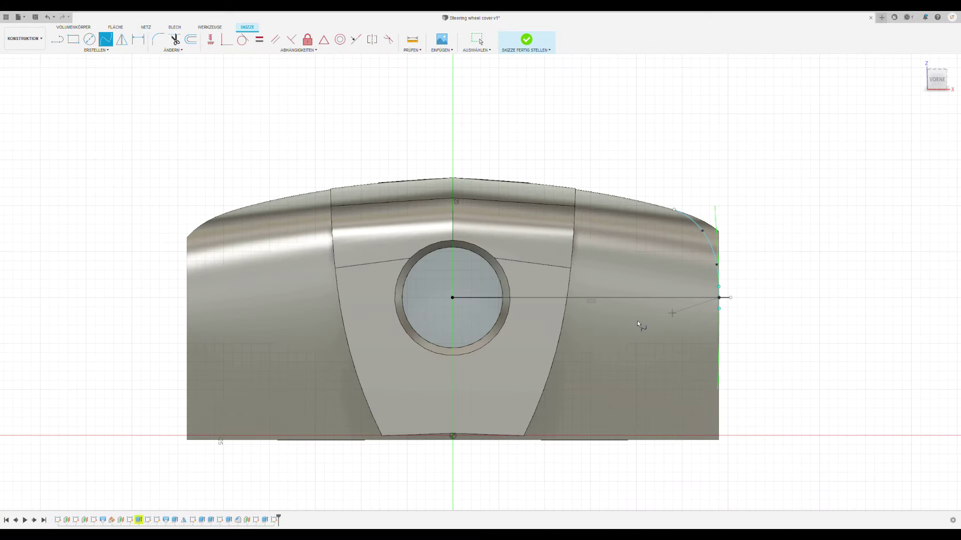
pyautogui.click(581, 338)
pyautogui.scroll(5, 537, 422)
pyautogui.scroll(-4, 563, 350)
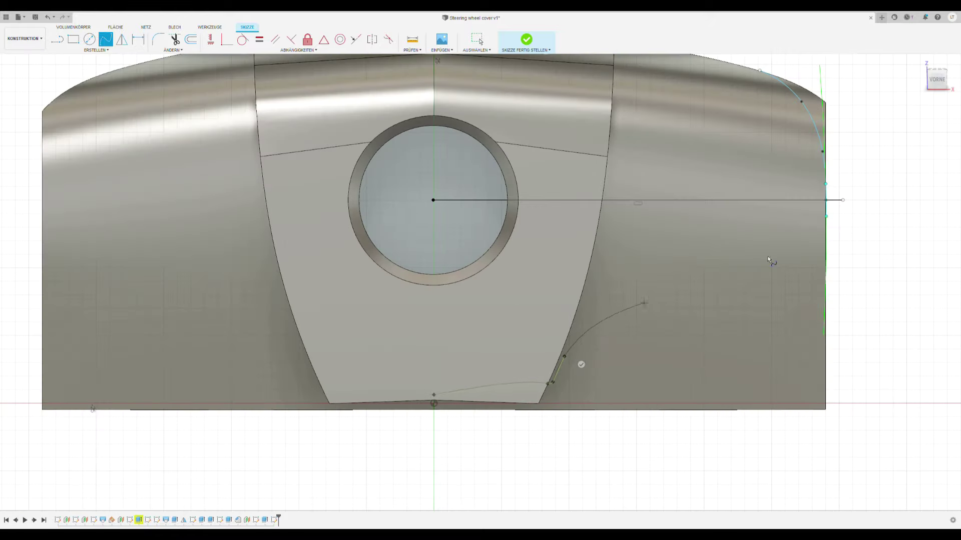
pyautogui.scroll(-1, 767, 256)
pyautogui.scroll(5, 661, 325)
pyautogui.press('Escape')
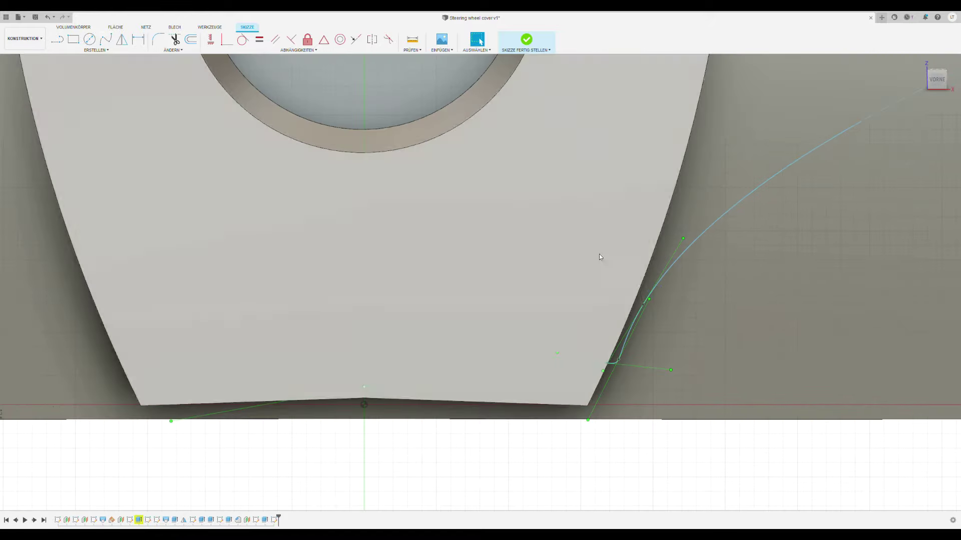
pyautogui.scroll(-5, 631, 288)
pyautogui.scroll(4, 591, 320)
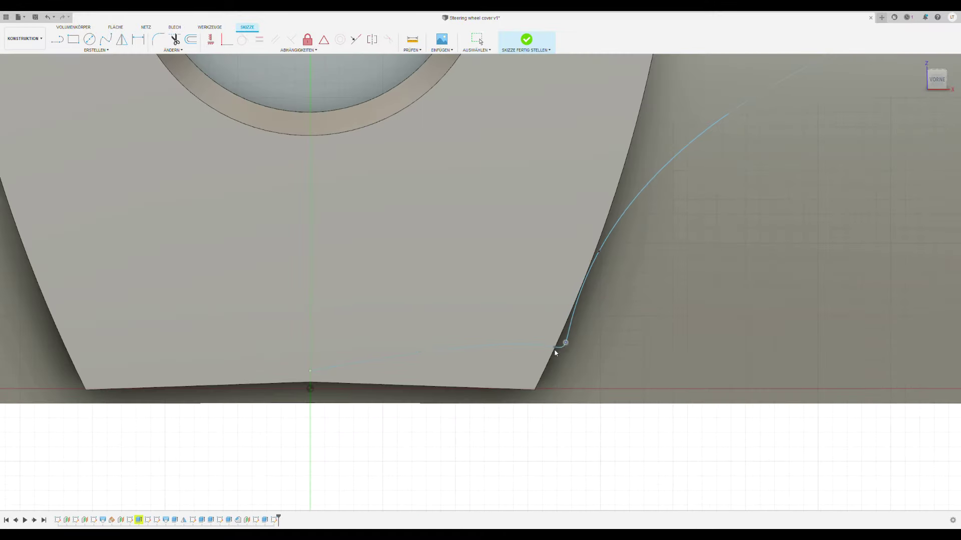
pyautogui.scroll(-3, 575, 350)
pyautogui.scroll(-2, 606, 355)
pyautogui.scroll(3, 610, 355)
pyautogui.scroll(-3, 674, 280)
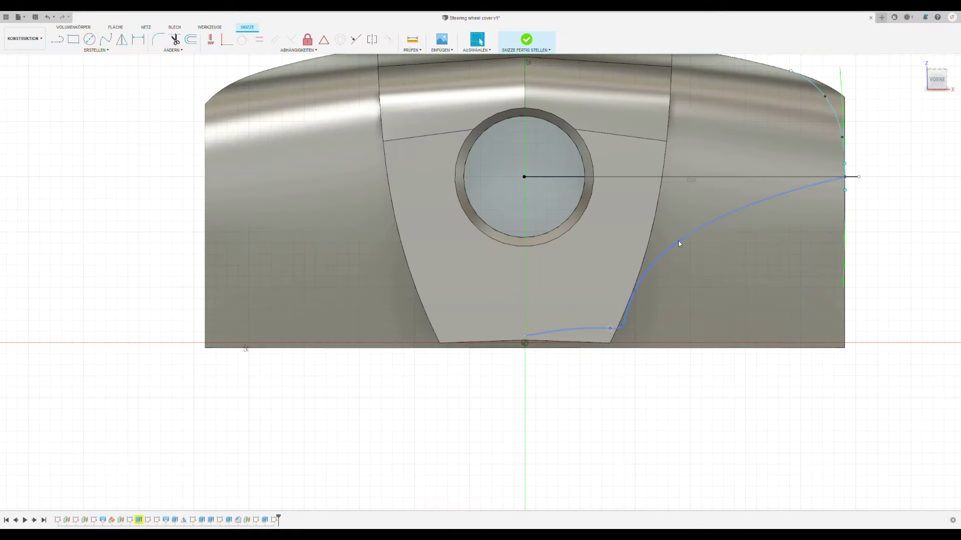
pyautogui.press('Escape')
pyautogui.scroll(1, 525, 334)
# Step: Briefly draw lines, then begin adding sketch dimensions
pyautogui.press('l')
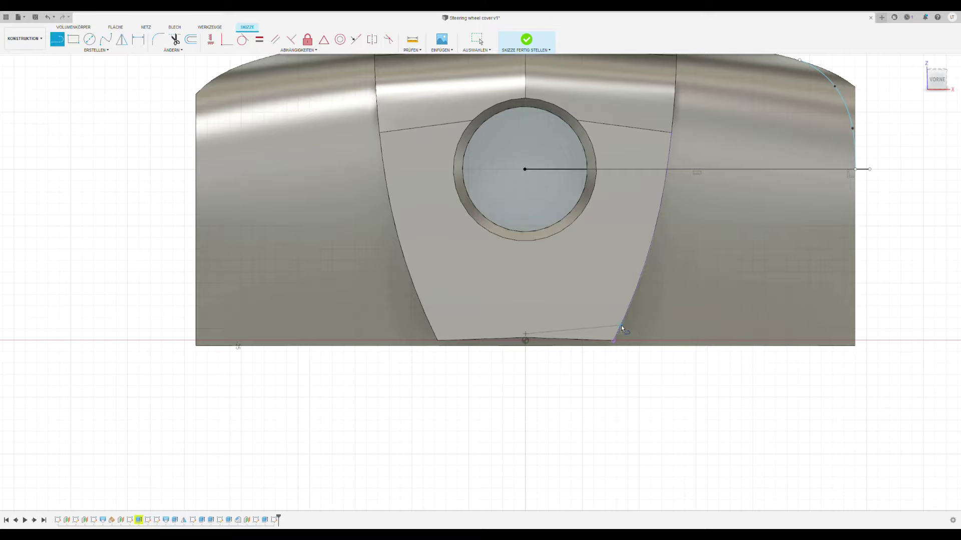
pyautogui.scroll(-3, 622, 329)
pyautogui.scroll(3, 590, 364)
pyautogui.press('Escape')
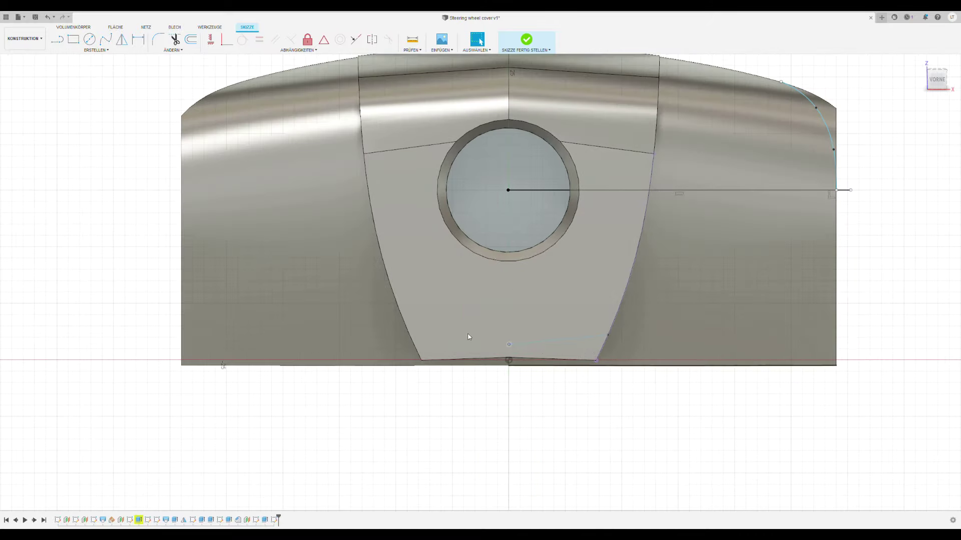
pyautogui.scroll(-3, 469, 337)
pyautogui.scroll(4, 500, 360)
pyautogui.press('d')
pyautogui.scroll(3, 585, 362)
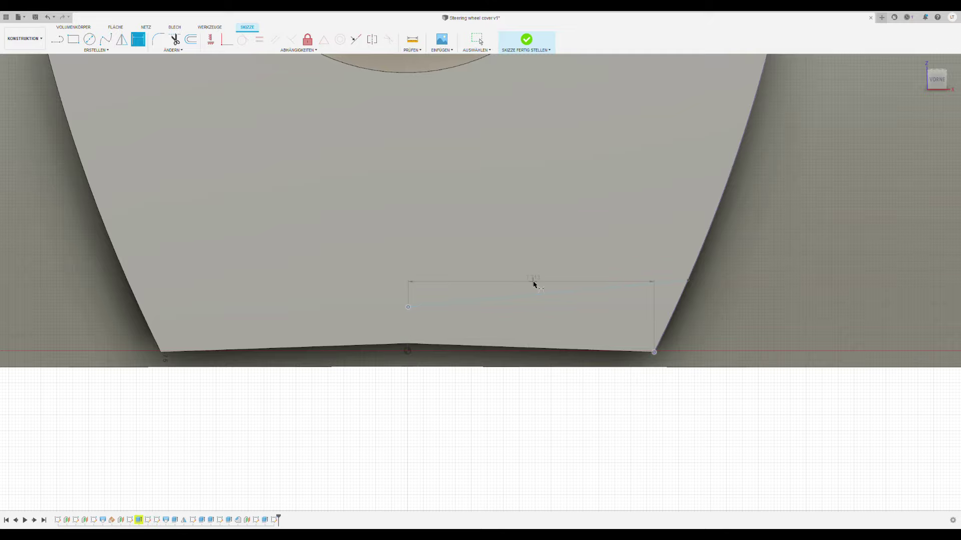
# Step: Place the 7.735 dimension on the bottom line
pyautogui.click(533, 284)
pyautogui.click(590, 324)
pyautogui.scroll(-5, 516, 332)
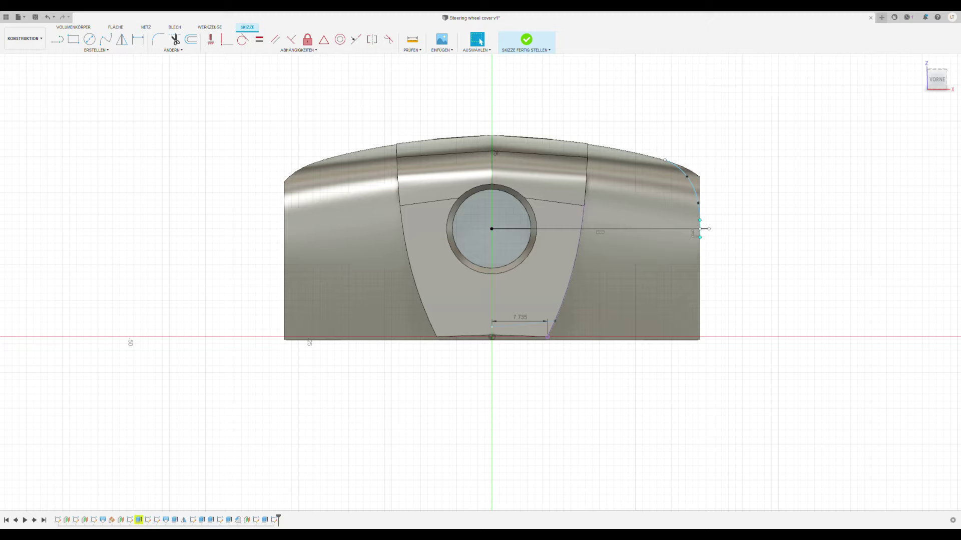
# Step: Draw a spline from the centre panel's bottom corner up to the right edge
pyautogui.press('s')
pyautogui.scroll(3, 625, 250)
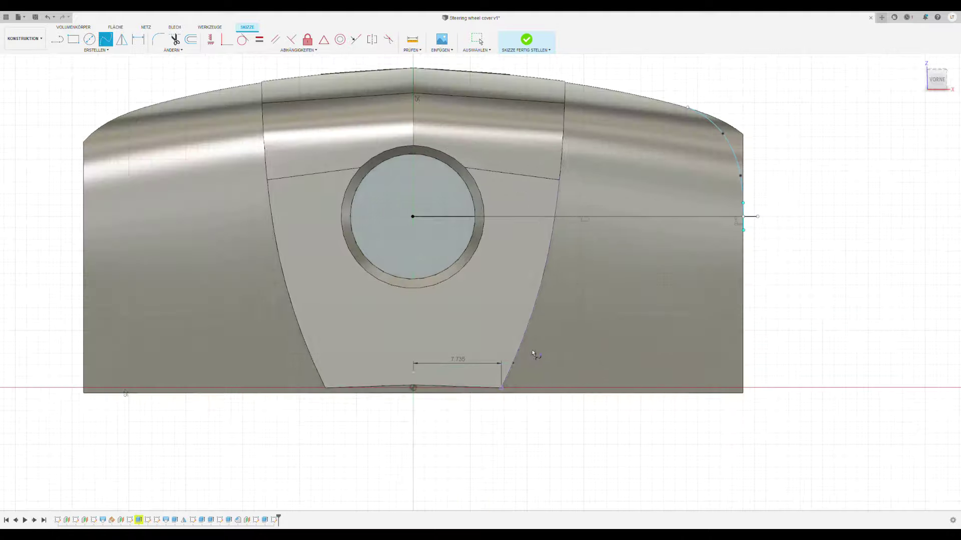
pyautogui.click(522, 343)
pyautogui.click(548, 318)
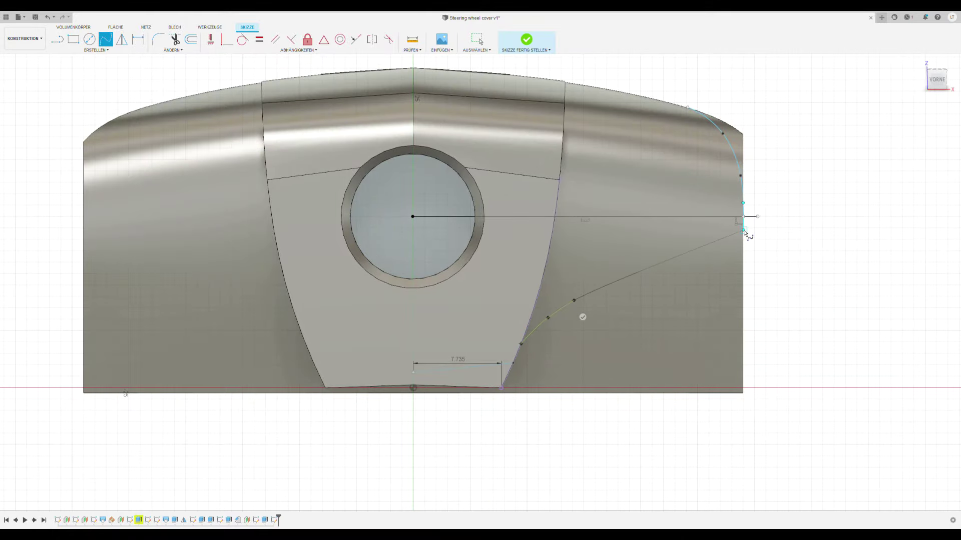
pyautogui.scroll(3, 728, 299)
pyautogui.doubleClick(719, 248)
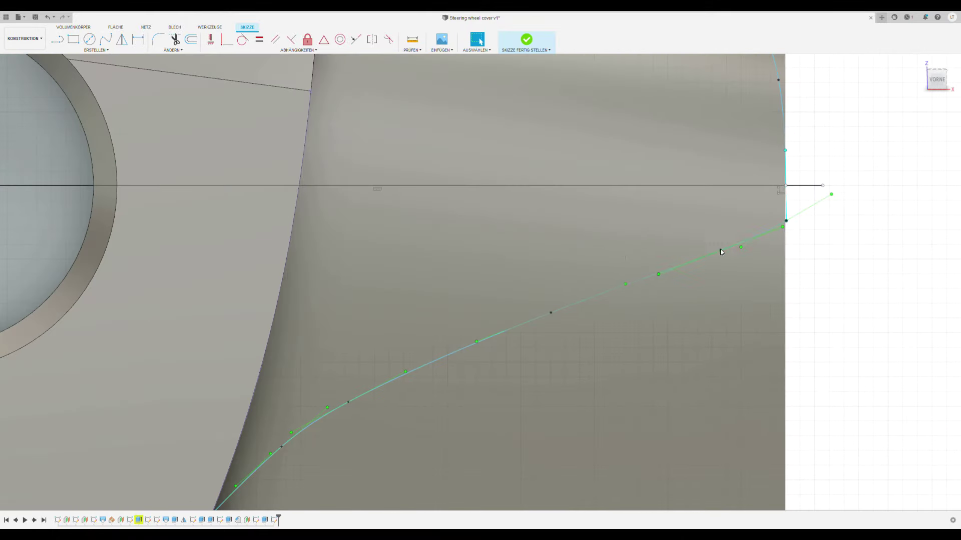
pyautogui.scroll(-3, 720, 248)
pyautogui.scroll(-2, 591, 313)
pyautogui.scroll(5, 630, 276)
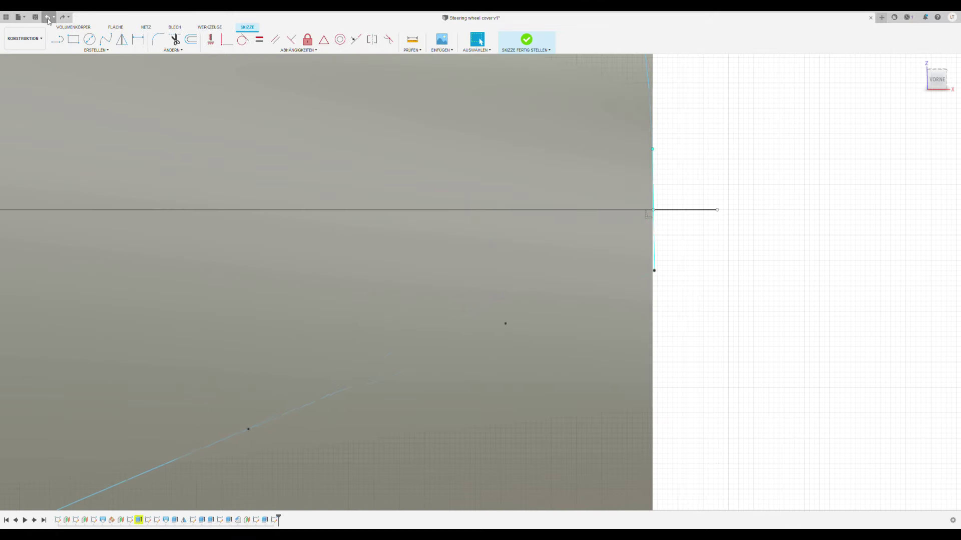
pyautogui.scroll(-3, 726, 261)
# Step: Draw a second spline from the right edge endpoint down to the centre panel's edge
pyautogui.press('s')
pyautogui.scroll(-3, 772, 265)
pyautogui.click(647, 248)
pyautogui.click(573, 267)
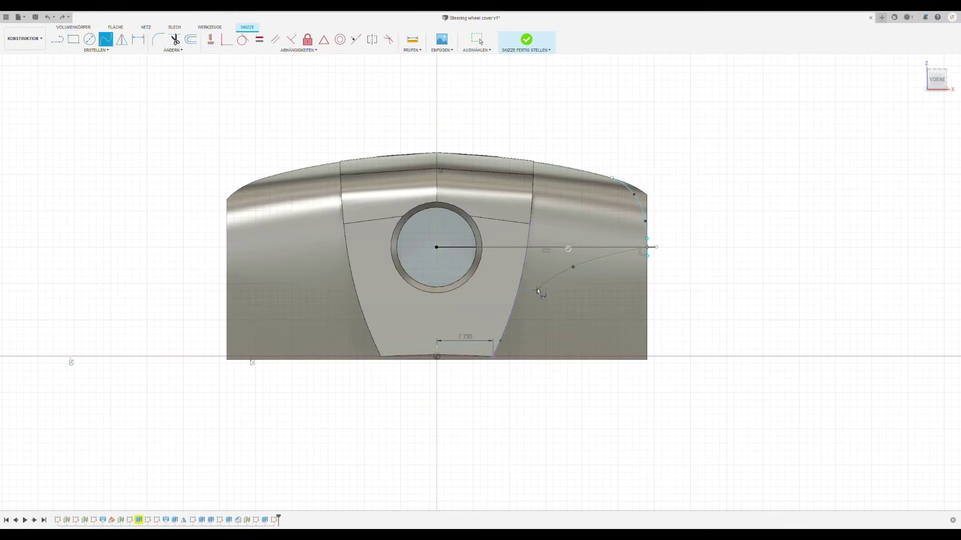
pyautogui.click(536, 289)
pyautogui.scroll(4, 511, 317)
pyautogui.doubleClick(503, 315)
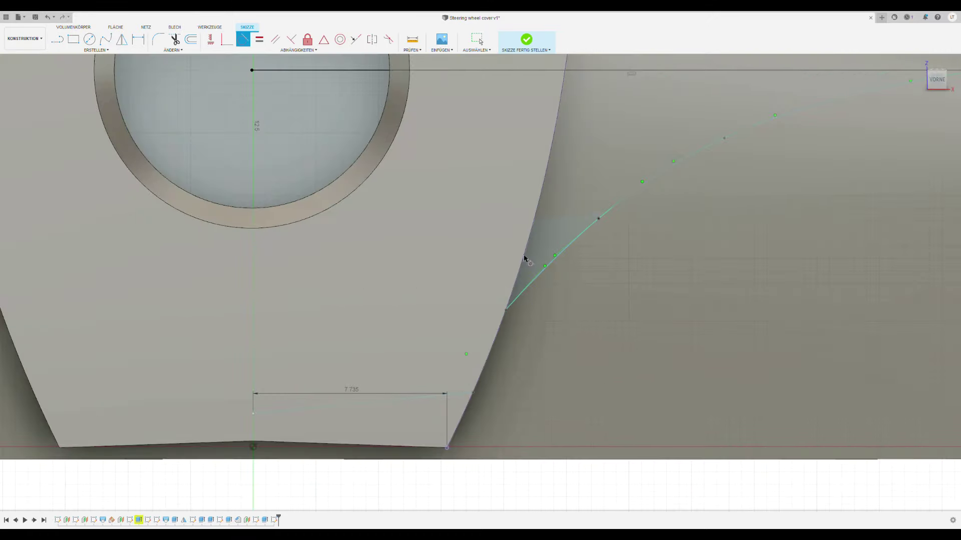
pyautogui.scroll(-3, 503, 316)
pyautogui.scroll(1, 546, 327)
pyautogui.scroll(-4, 575, 324)
pyautogui.scroll(3, 541, 368)
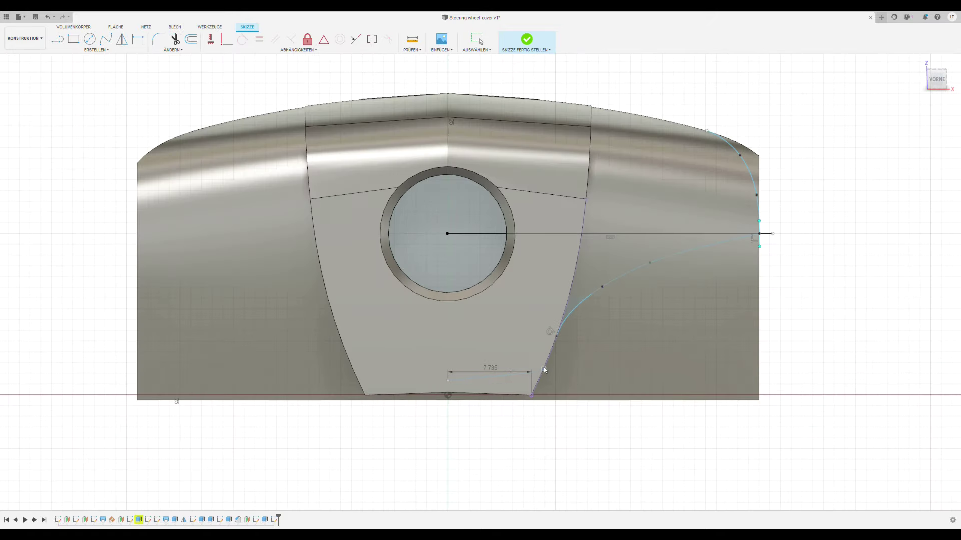
pyautogui.scroll(-5, 497, 370)
pyautogui.scroll(5, 695, 376)
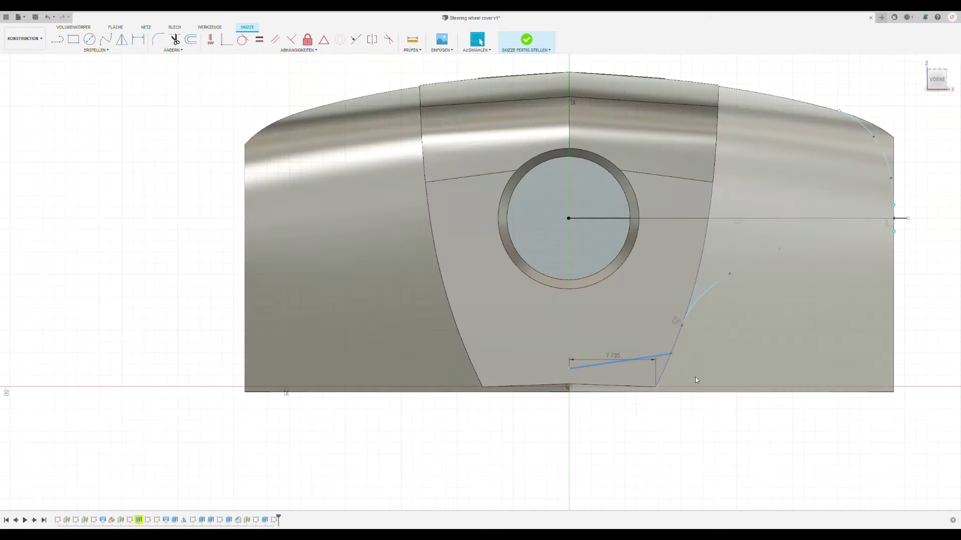
pyautogui.scroll(-1, 695, 377)
pyautogui.press('Escape')
pyautogui.scroll(5, 679, 245)
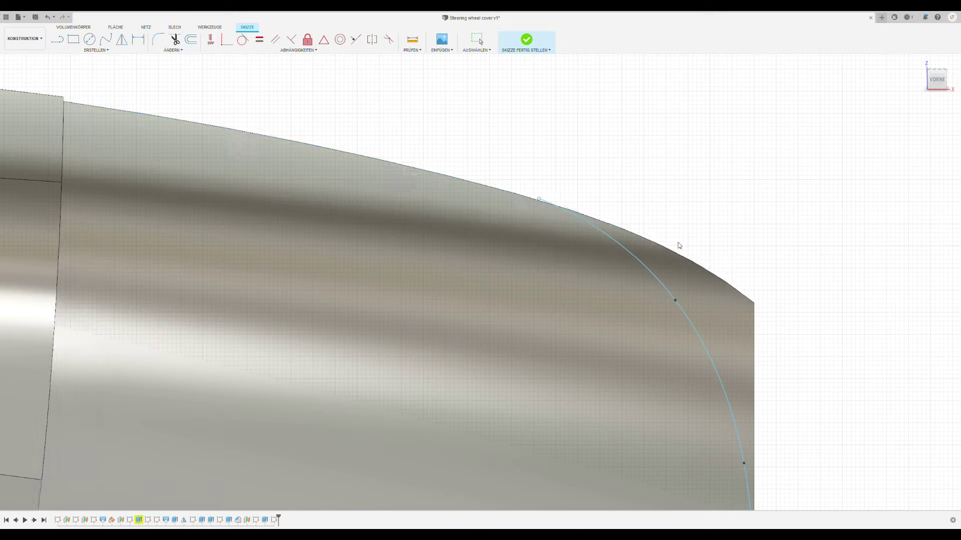
pyautogui.scroll(-4, 669, 236)
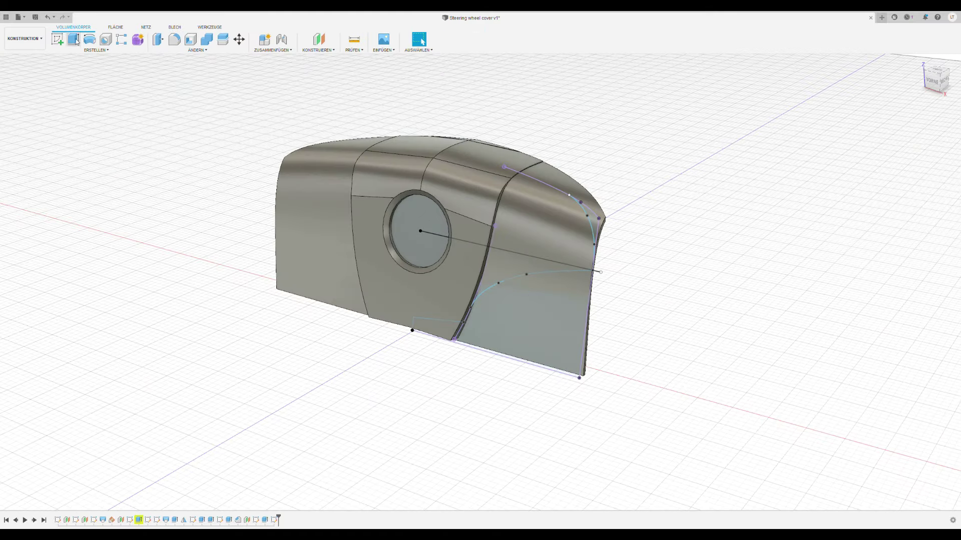
# Step: Extrude-cut the region below the splines through the side of the shell
pyautogui.click(76, 41)
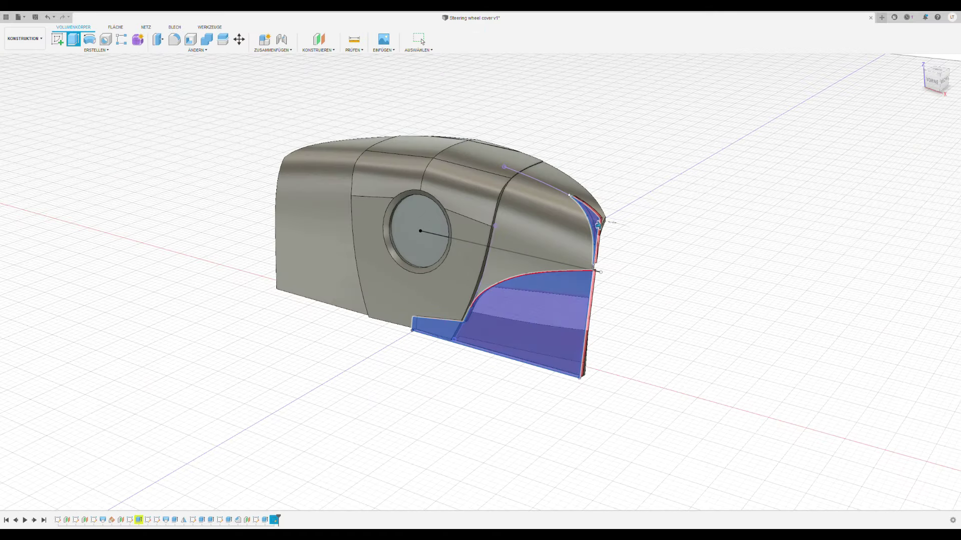
pyautogui.press('Return')
pyautogui.keyDown('shift'); pyautogui.moveTo(918, 227); pyautogui.dragTo(481, 282, button='middle'); pyautogui.keyUp('shift')
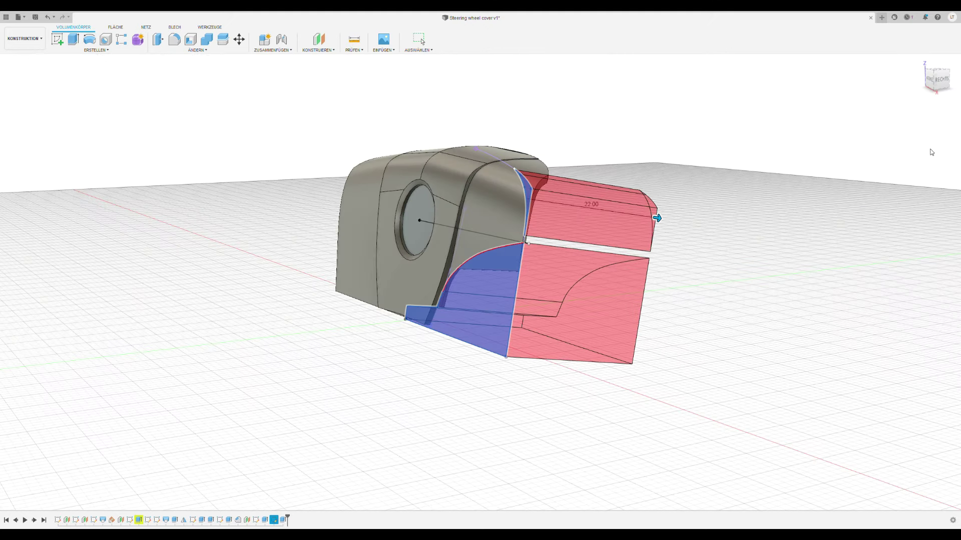
pyautogui.keyDown('shift'); pyautogui.moveTo(939, 272); pyautogui.dragTo(455, 240, button='middle'); pyautogui.keyUp('shift')
pyautogui.press('Return')
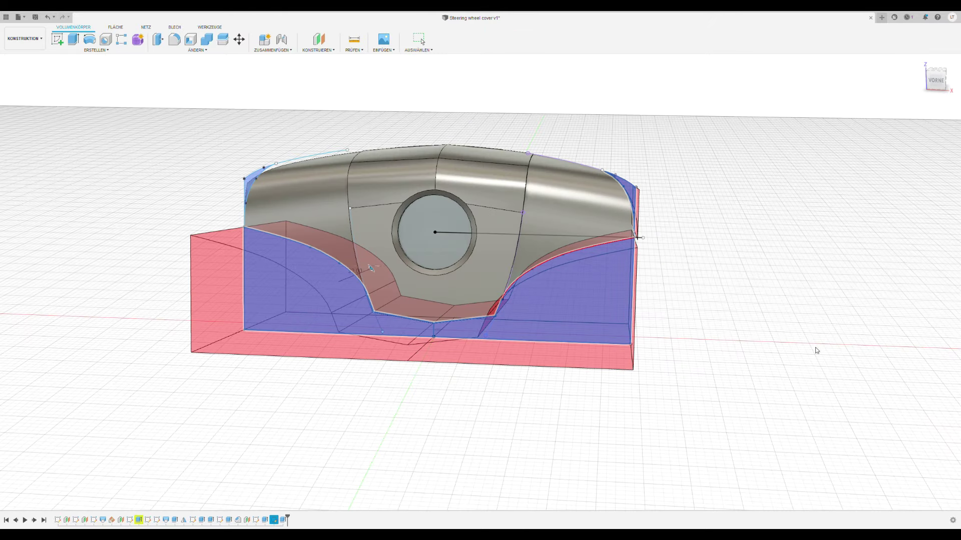
pyautogui.moveTo(814, 347)
pyautogui.keyDown('shift'); pyautogui.mouseDown(button='middle')
pyautogui.moveTo(480, 282)
pyautogui.moveTo(638, 194)
pyautogui.mouseUp(button='middle'); pyautogui.keyUp('shift')
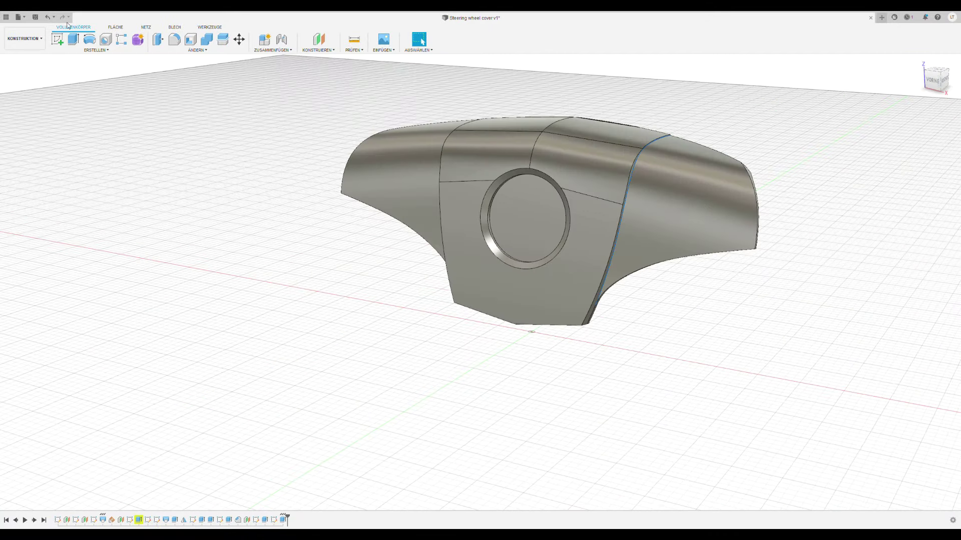
# Step: Fillet the seam edges between the centre panel and side wings, then sketch on the front face
pyautogui.press('f')
pyautogui.press('Return')
pyautogui.moveTo(720, 196)
pyautogui.keyDown('shift'); pyautogui.mouseDown(button='middle')
pyautogui.moveTo(710, 200)
pyautogui.moveTo(720, 197)
pyautogui.mouseUp(button='middle'); pyautogui.keyUp('shift')
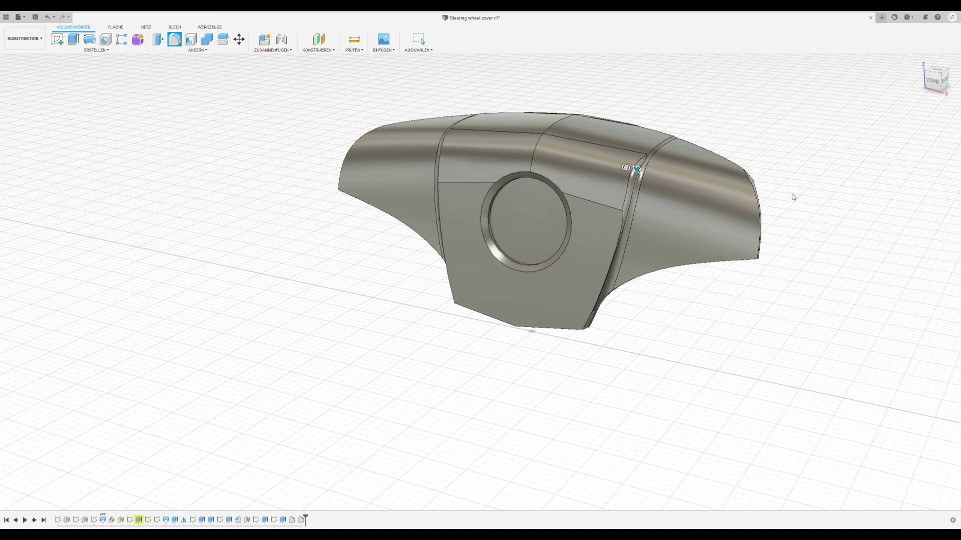
pyautogui.scroll(2, 795, 198)
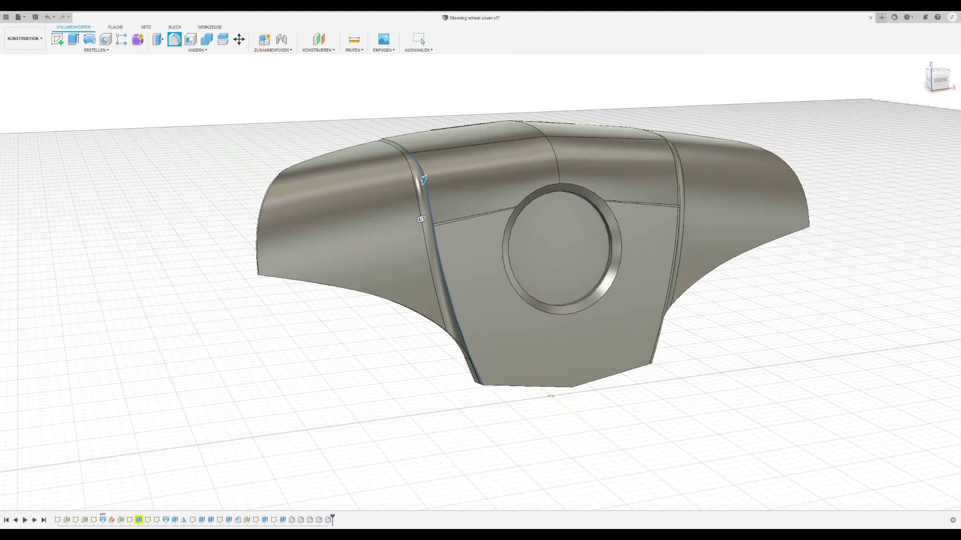
pyautogui.press('Return')
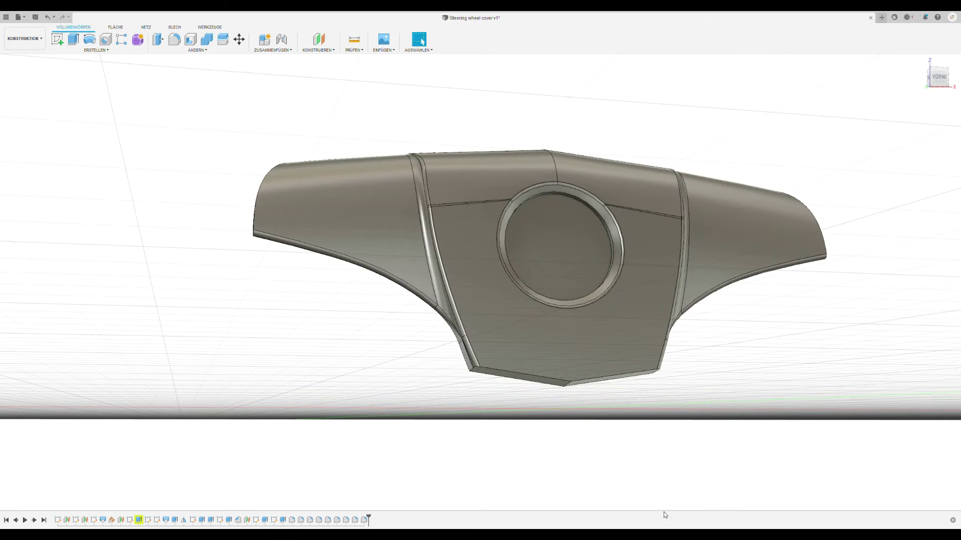
pyautogui.press('Return')
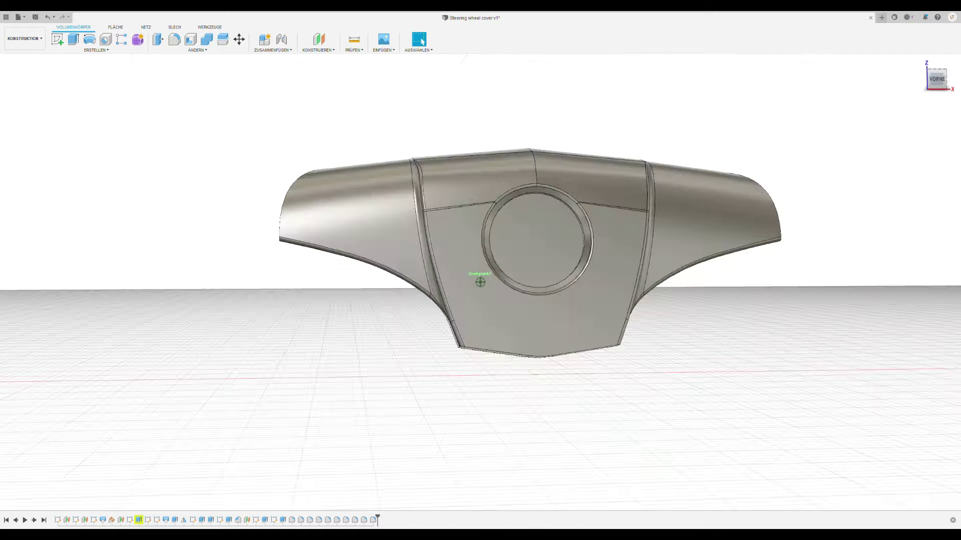
pyautogui.keyDown('shift'); pyautogui.moveTo(476, 273); pyautogui.dragTo(520, 336, button='middle'); pyautogui.keyUp('shift')
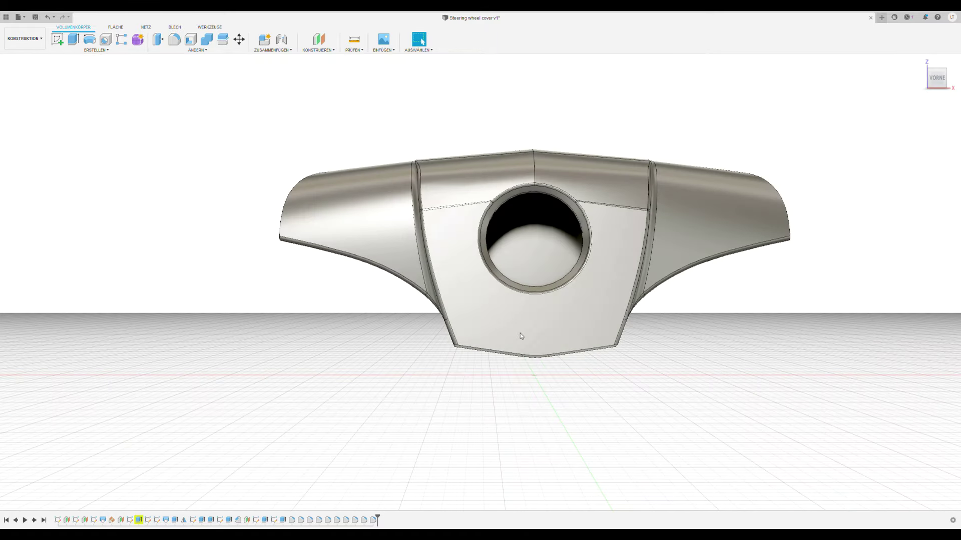
pyautogui.click(520, 336)
# Step: Add 'AIRBAG' sketch text below the circular opening in a different font
pyautogui.click(368, 278)
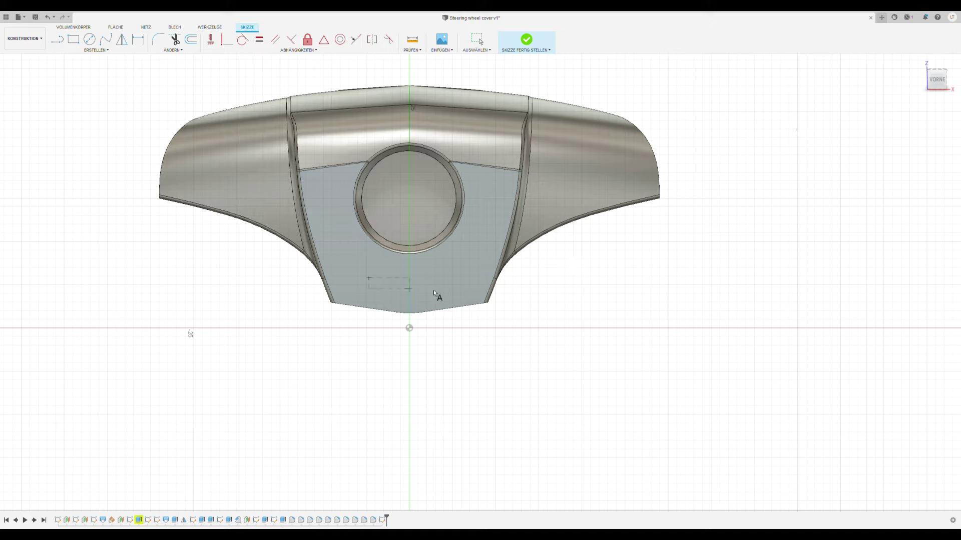
pyautogui.click(459, 292)
pyautogui.write('AIRBAG')
pyautogui.press('Down')
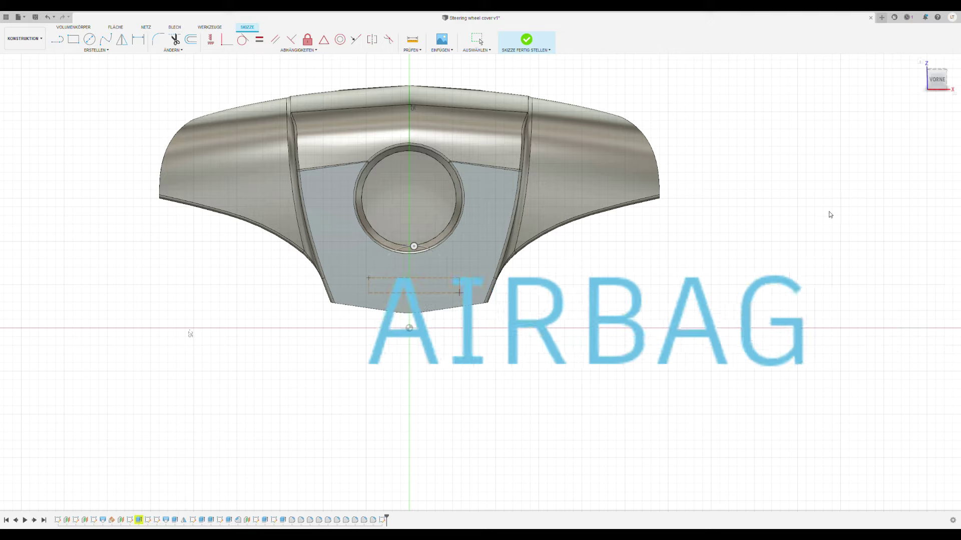
pyautogui.press('Down')
pyautogui.press('Down')
pyautogui.press('Down')
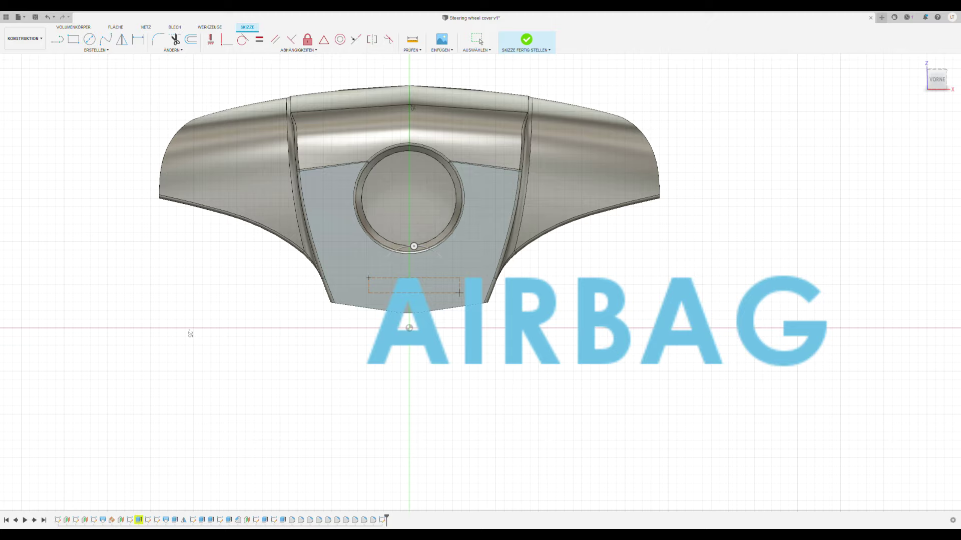
pyautogui.press('Return')
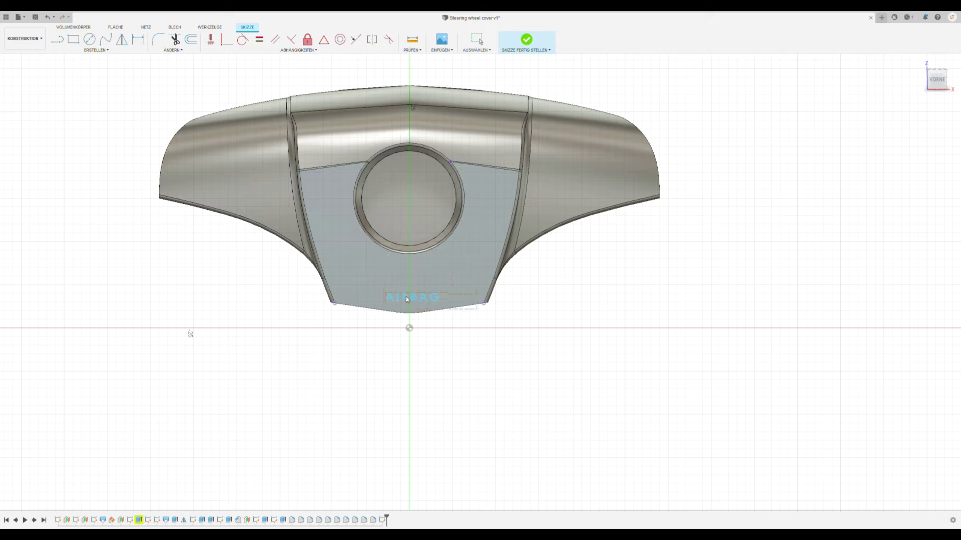
pyautogui.click(406, 297)
# Step: Finish the text sketch and draw two rectangles from the circle centre on the front face
pyautogui.press('Return')
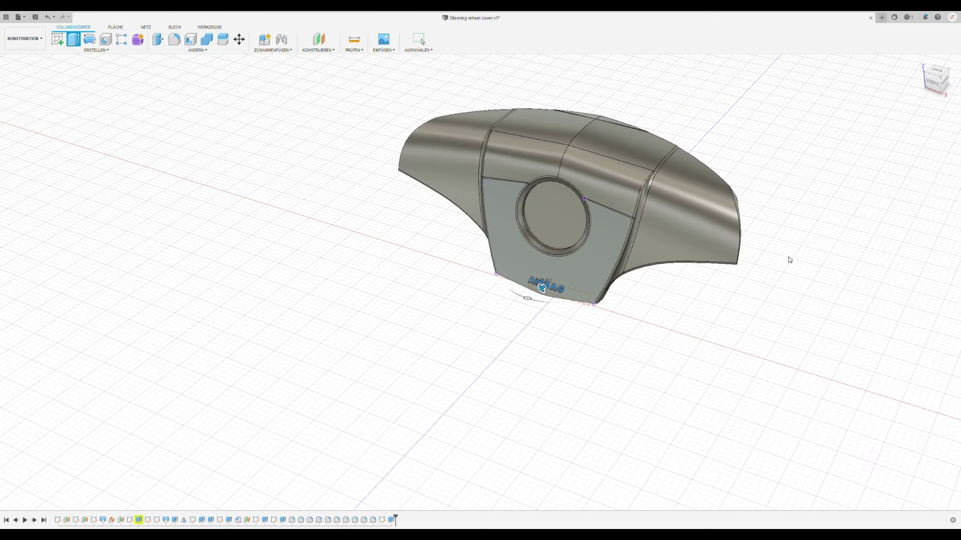
pyautogui.keyDown('shift'); pyautogui.moveTo(788, 257); pyautogui.dragTo(769, 224, button='middle'); pyautogui.keyUp('shift')
pyautogui.scroll(5, 546, 246)
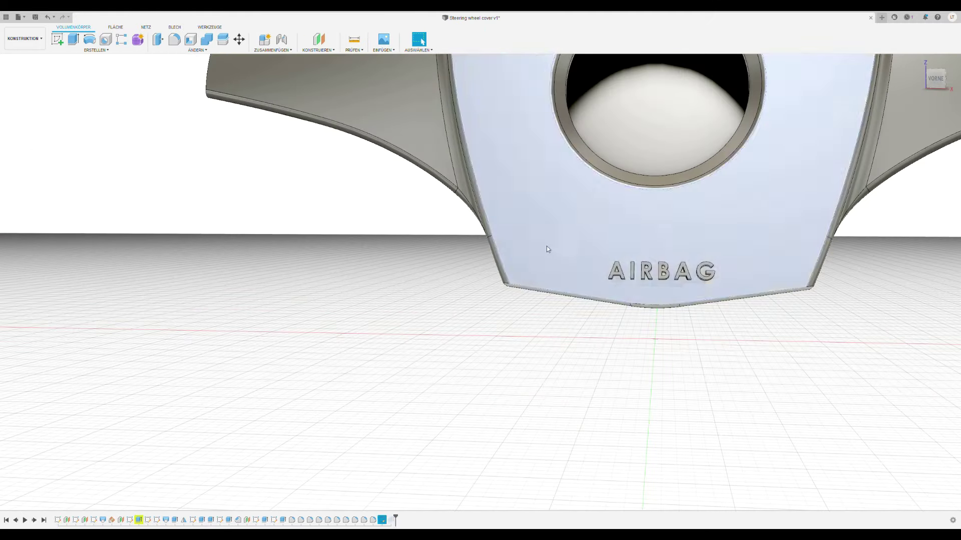
pyautogui.press('r')
pyautogui.click(546, 249)
pyautogui.click(634, 183)
pyautogui.click(685, 301)
pyautogui.click(635, 183)
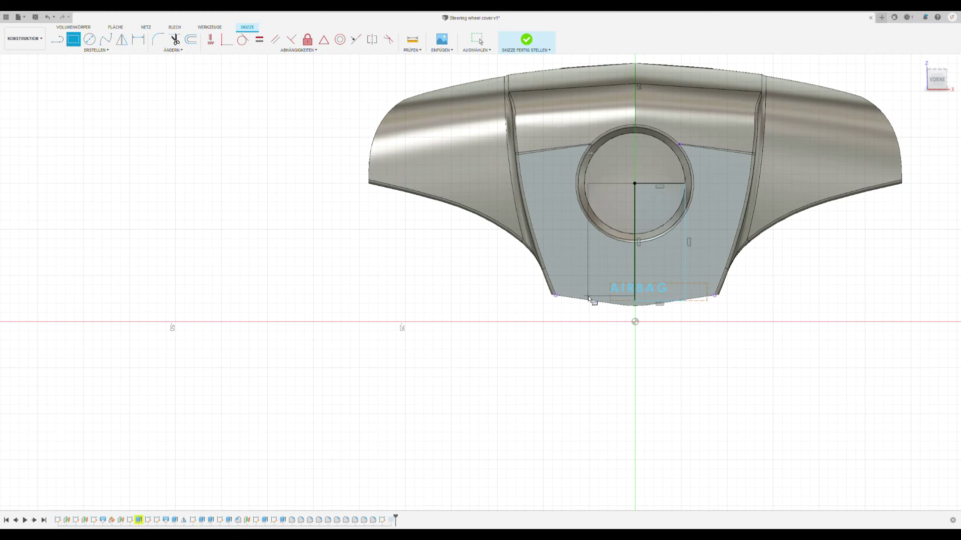
pyautogui.click(589, 299)
# Step: Add the 12.5 dimension and move the AIRBAG text onto the centre line
pyautogui.press('d')
pyautogui.scroll(2, 634, 288)
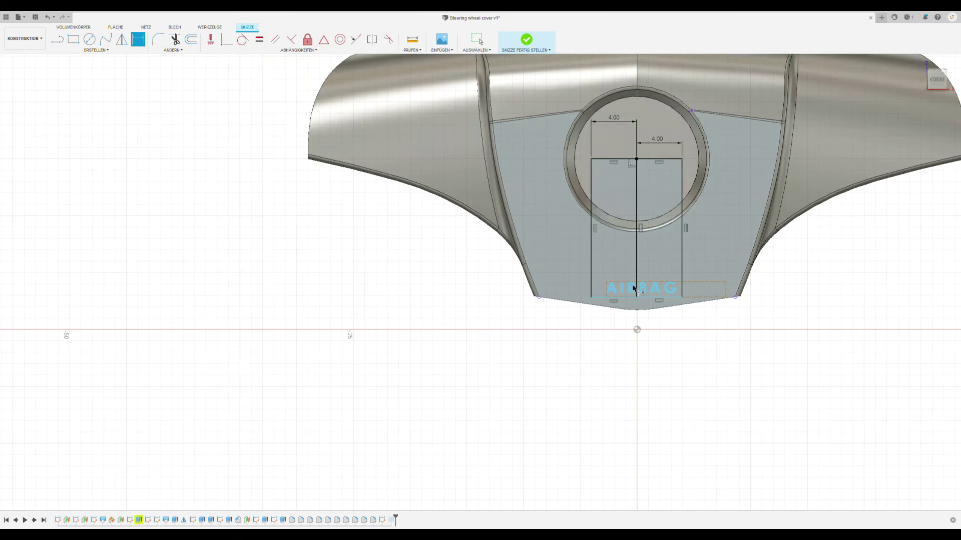
pyautogui.scroll(2, 634, 288)
pyautogui.click(625, 277)
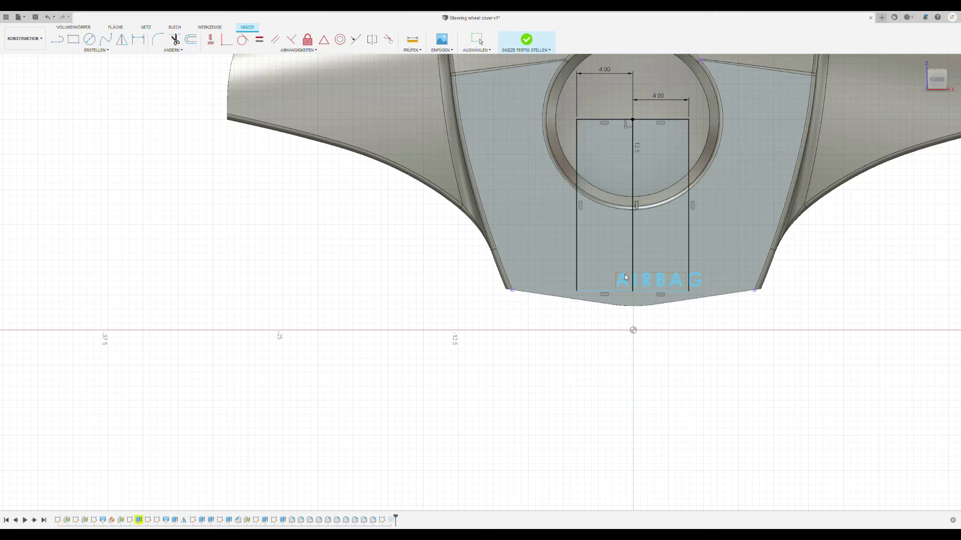
pyautogui.moveTo(625, 278); pyautogui.dragTo(637, 277)
# Step: Finish the sketch and review the AIRBAG lettering from front views
pyautogui.click(526, 39)
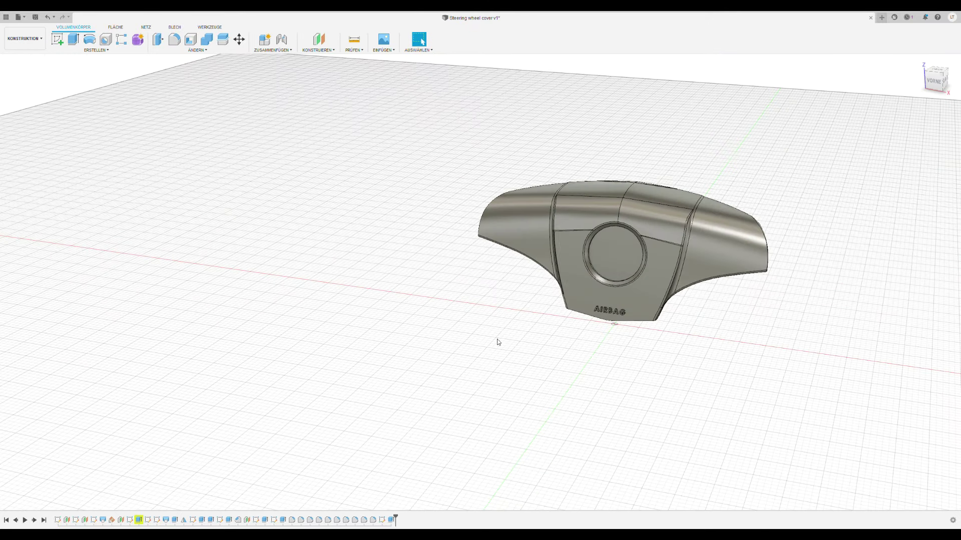
pyautogui.keyDown('shift'); pyautogui.moveTo(614, 324); pyautogui.dragTo(937, 86, button='middle'); pyautogui.keyUp('shift')
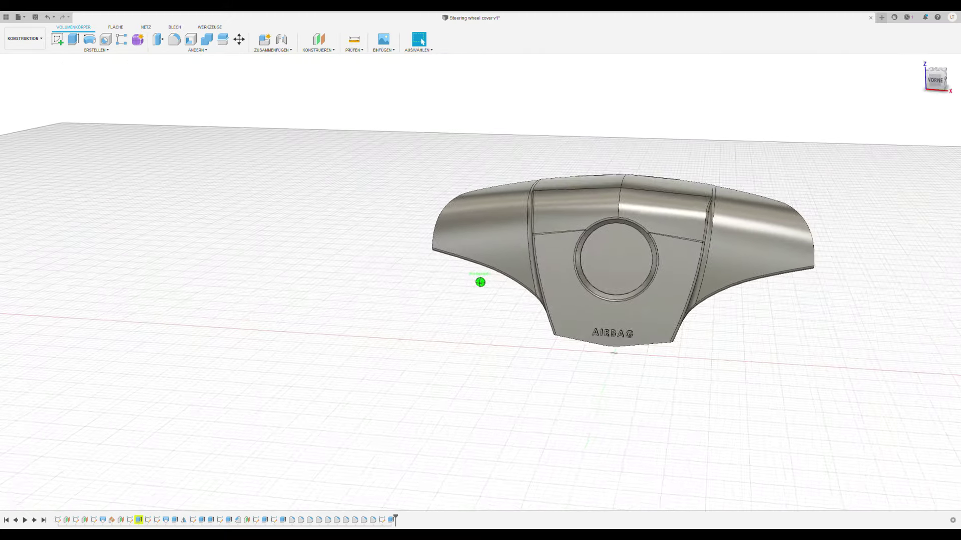
pyautogui.click(937, 85)
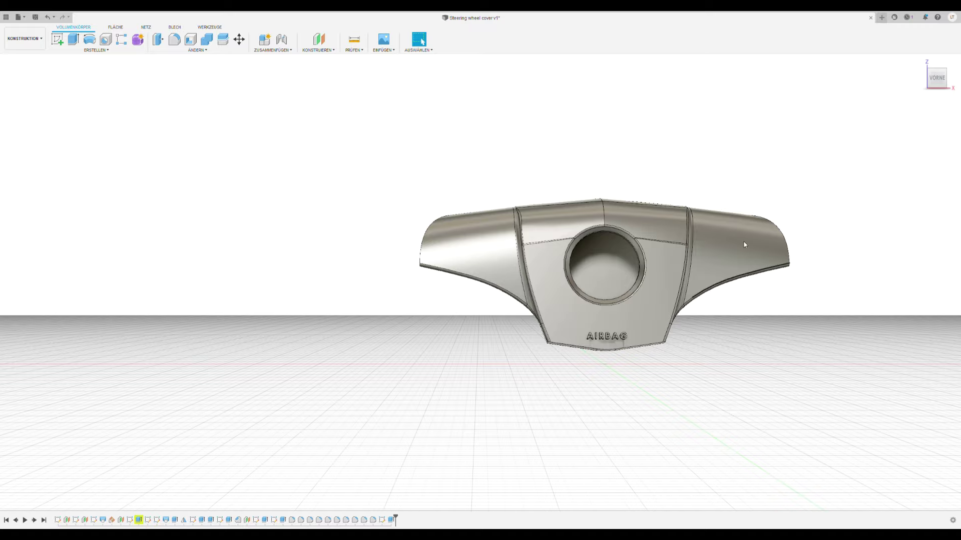
pyautogui.moveTo(744, 245)
pyautogui.keyDown('shift'); pyautogui.mouseDown(button='middle')
pyautogui.moveTo(926, 92)
pyautogui.moveTo(375, 150)
pyautogui.moveTo(621, 268)
pyautogui.mouseUp(button='middle'); pyautogui.keyUp('shift')
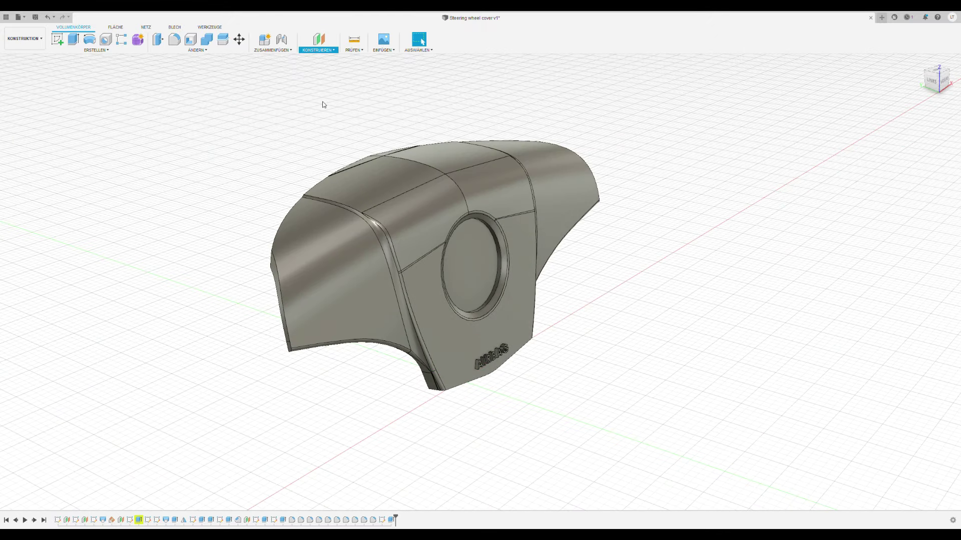
# Step: Add an angled construction plane on the cover's lower edge
pyautogui.scroll(2, 458, 370)
pyautogui.click(455, 392)
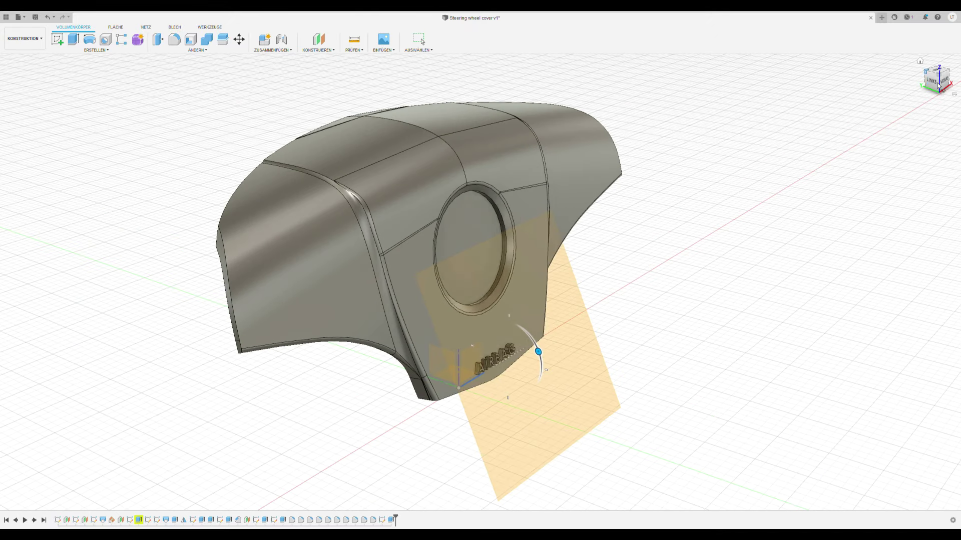
pyautogui.click(938, 88)
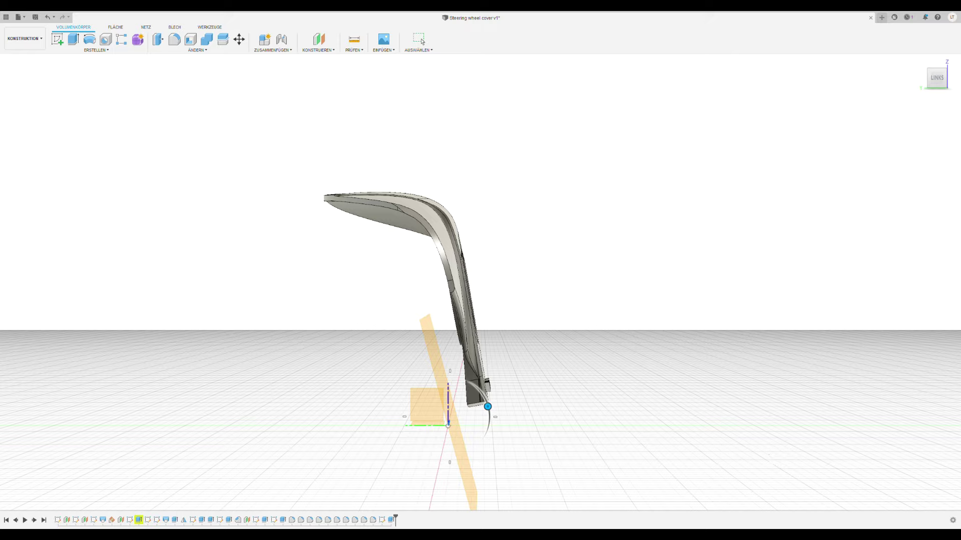
pyautogui.press('Return')
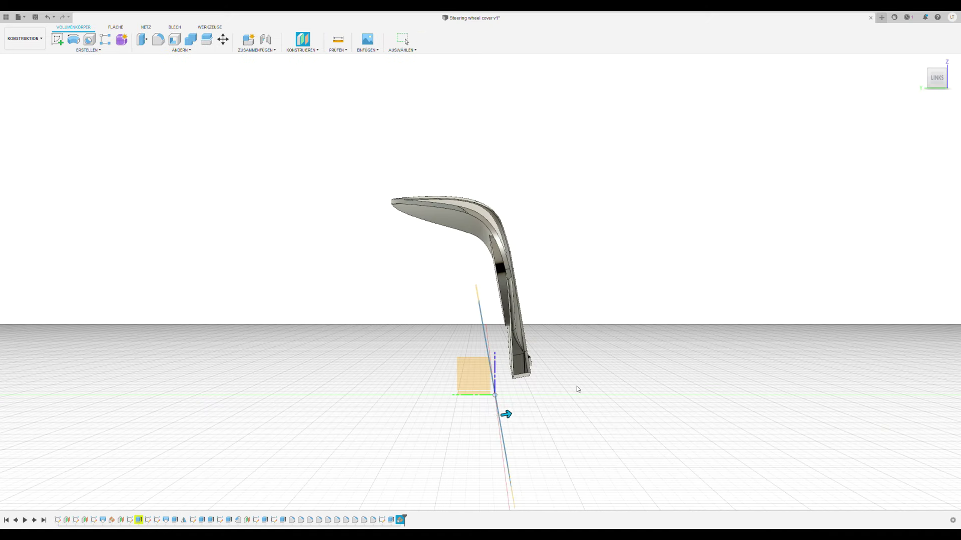
# Step: Create a plane offset 5.40 and start a new sketch on it
pyautogui.scroll(3, 515, 318)
pyautogui.scroll(-3, 516, 317)
pyautogui.scroll(-1, 515, 317)
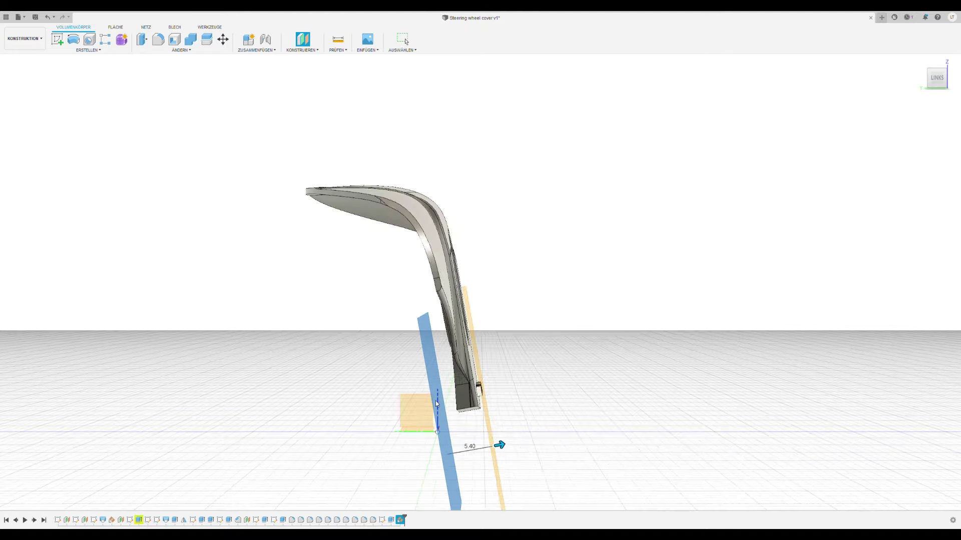
pyautogui.scroll(2, 637, 342)
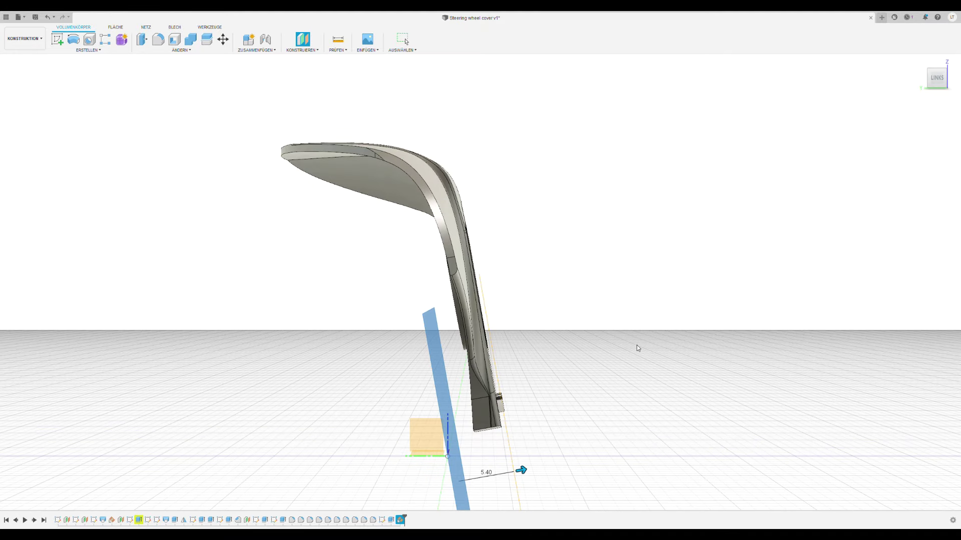
pyautogui.press('Return')
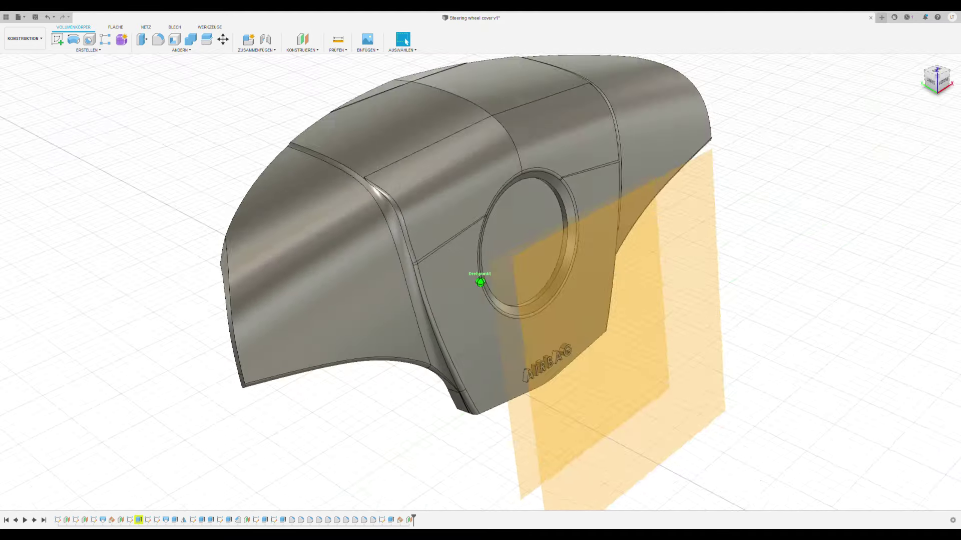
pyautogui.click(483, 275)
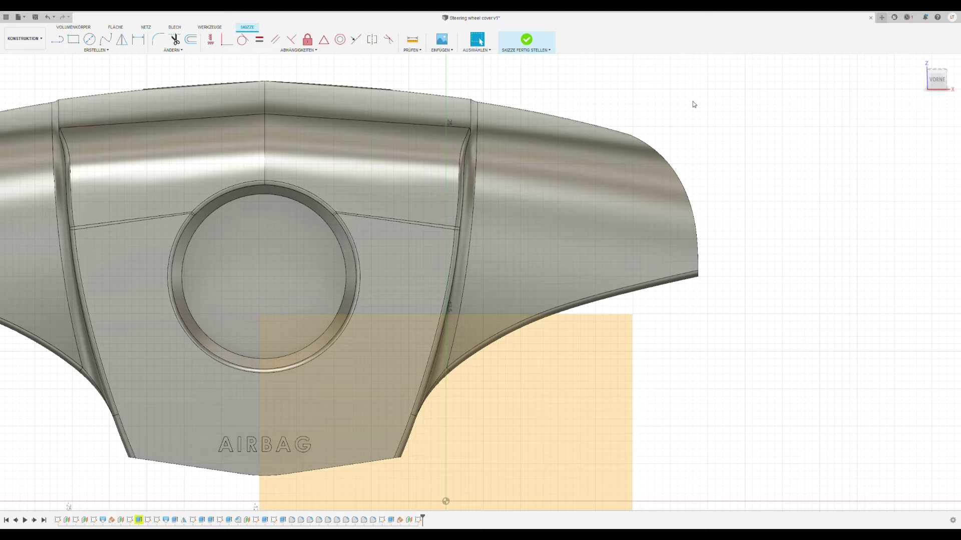
# Step: Draw a trial spline on the side panel, then delete it
pyautogui.click(105, 39)
pyautogui.scroll(3, 469, 164)
pyautogui.click(498, 166)
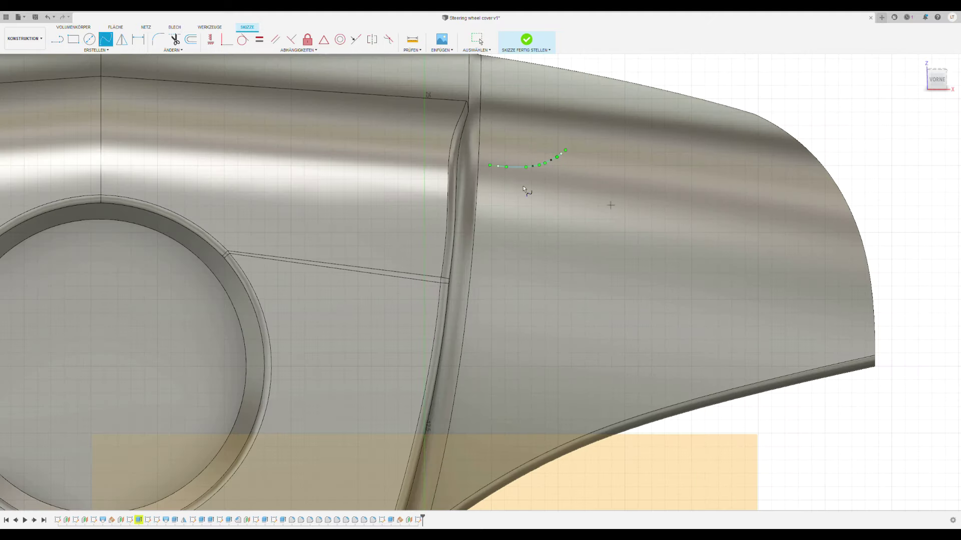
pyautogui.scroll(3, 507, 167)
pyautogui.press('Escape')
pyautogui.moveTo(480, 97); pyautogui.dragTo(658, 197)
pyautogui.press('Delete')
# Step: Sketch the horn outline's curves with lines and splines
pyautogui.click(58, 40)
pyautogui.scroll(-5, 482, 168)
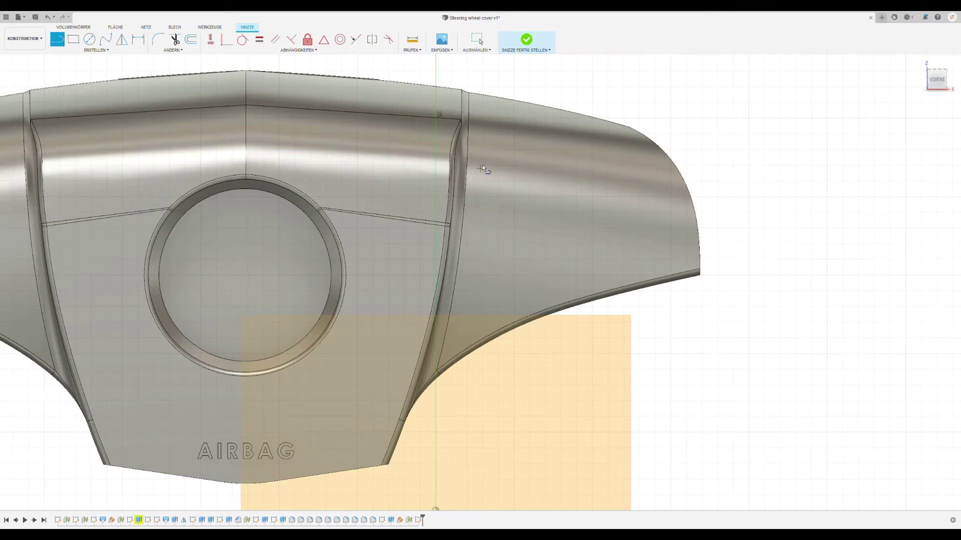
pyautogui.scroll(3, 493, 168)
pyautogui.press('s')
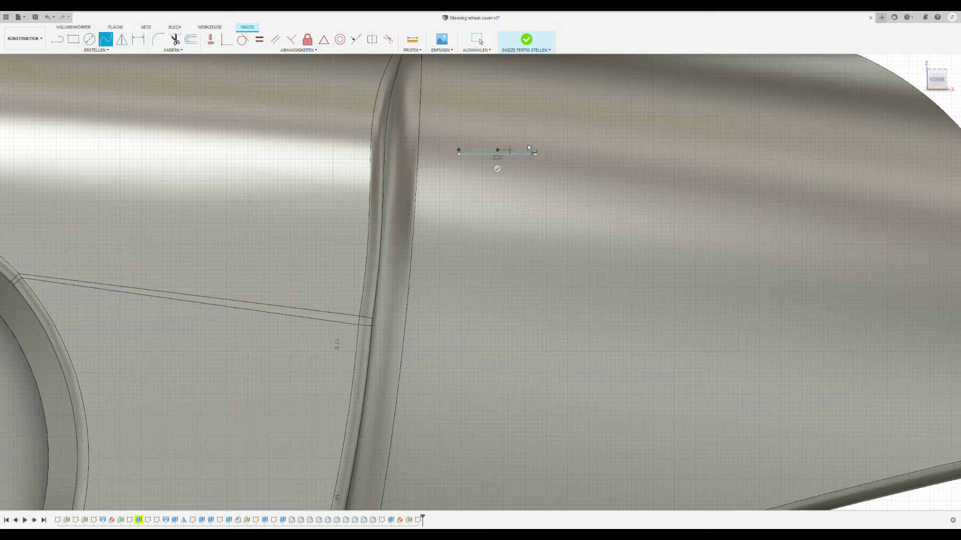
pyautogui.click(555, 138)
pyautogui.scroll(3, 551, 139)
pyautogui.scroll(2, 385, 145)
pyautogui.click(387, 143)
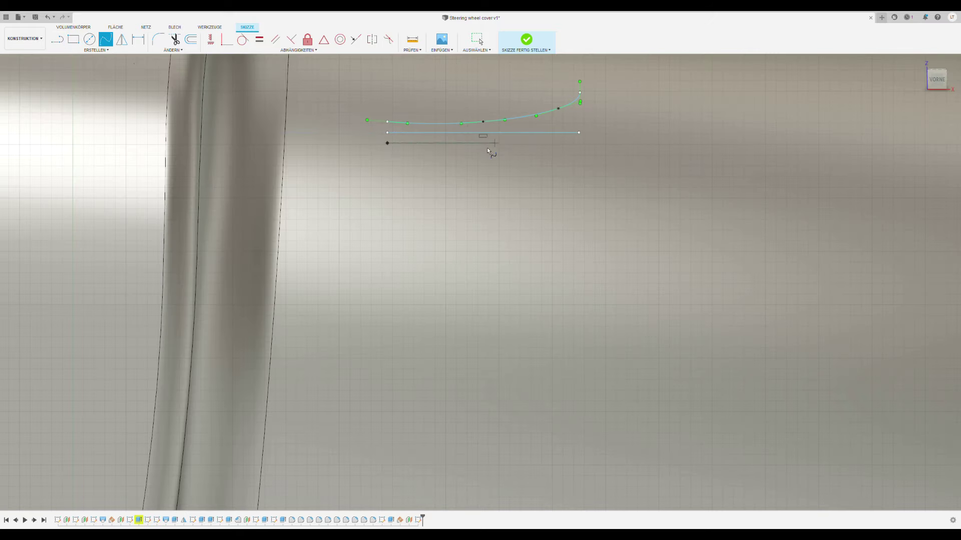
pyautogui.press('Escape')
# Step: Enlarge and lower the ellipse, then trim the extra curves
pyautogui.scroll(2, 583, 125)
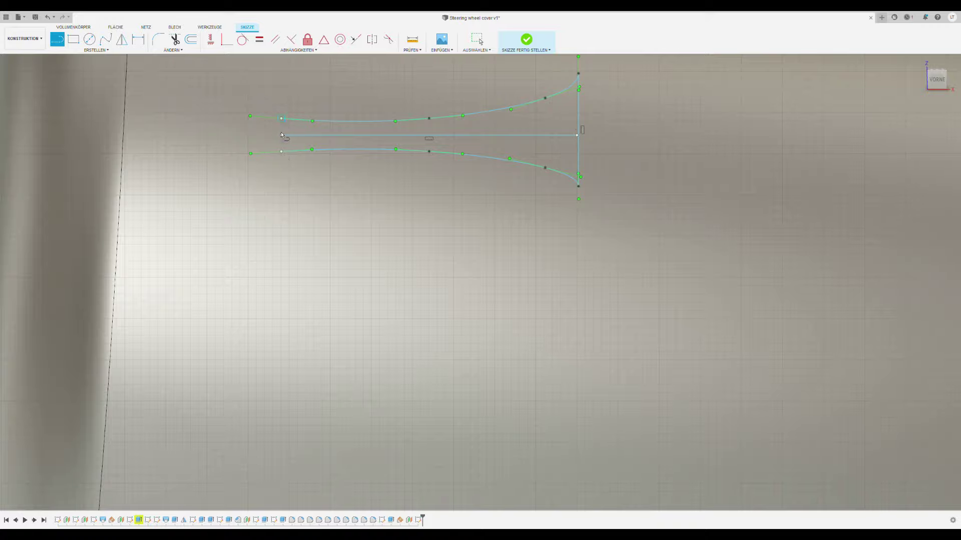
pyautogui.scroll(-3, 691, 151)
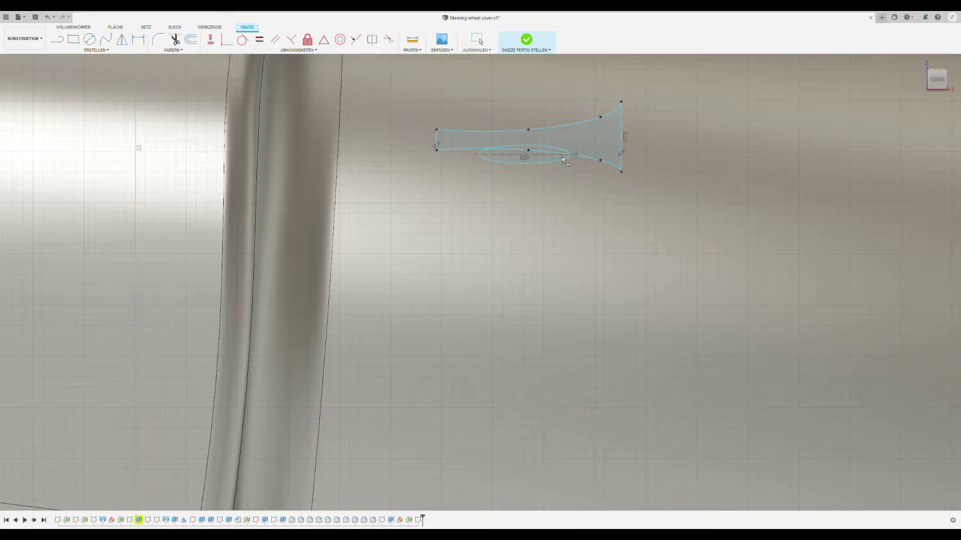
pyautogui.moveTo(563, 160); pyautogui.dragTo(526, 170)
pyautogui.press('t')
pyautogui.scroll(5, 544, 197)
pyautogui.scroll(-5, 499, 123)
# Step: Pick the horn's left and right end lines for a width dimension
pyautogui.press('d')
pyautogui.click(524, 195)
pyautogui.click(712, 196)
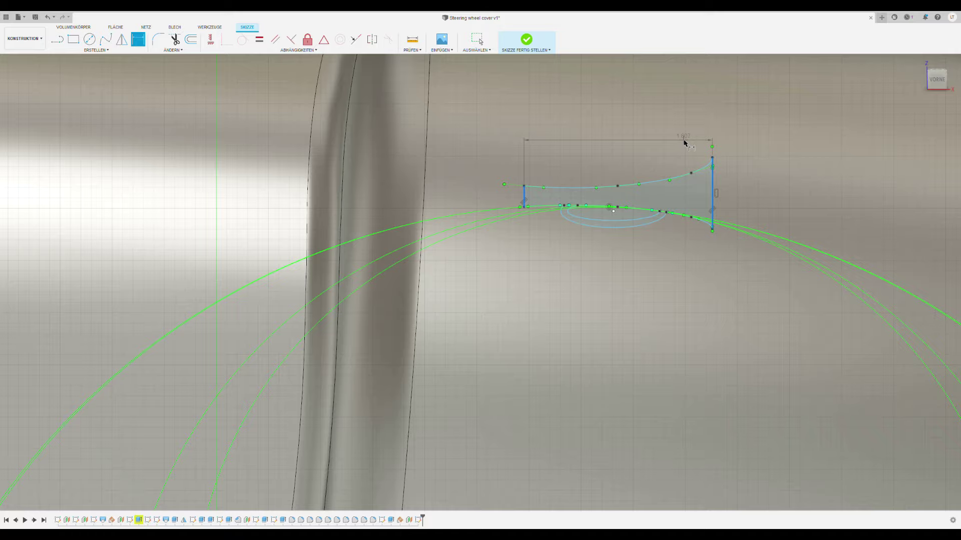
pyautogui.scroll(-5, 613, 210)
# Step: Set the horn width dimension to 3.00
pyautogui.scroll(5, 576, 240)
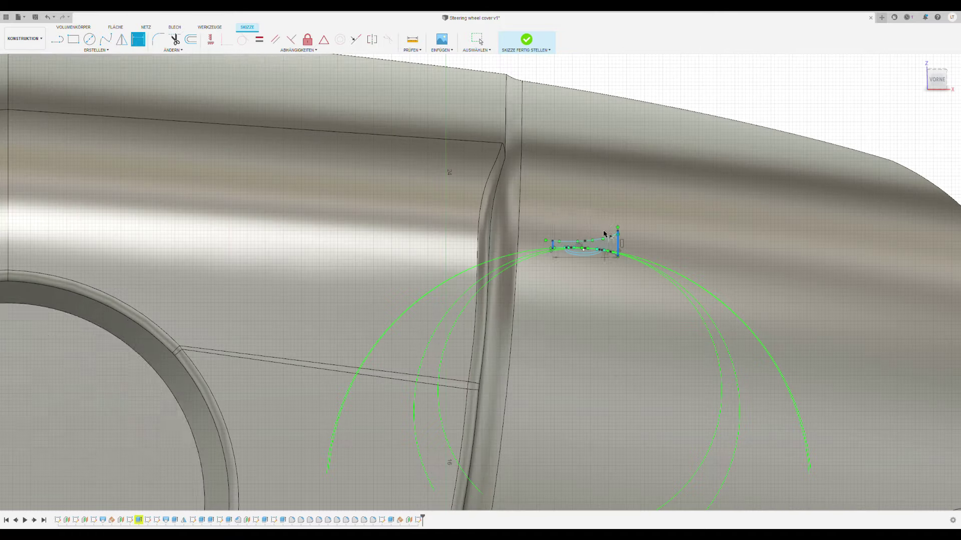
pyautogui.click(570, 235)
pyautogui.write('3')
pyautogui.press('Return')
pyautogui.scroll(3, 616, 235)
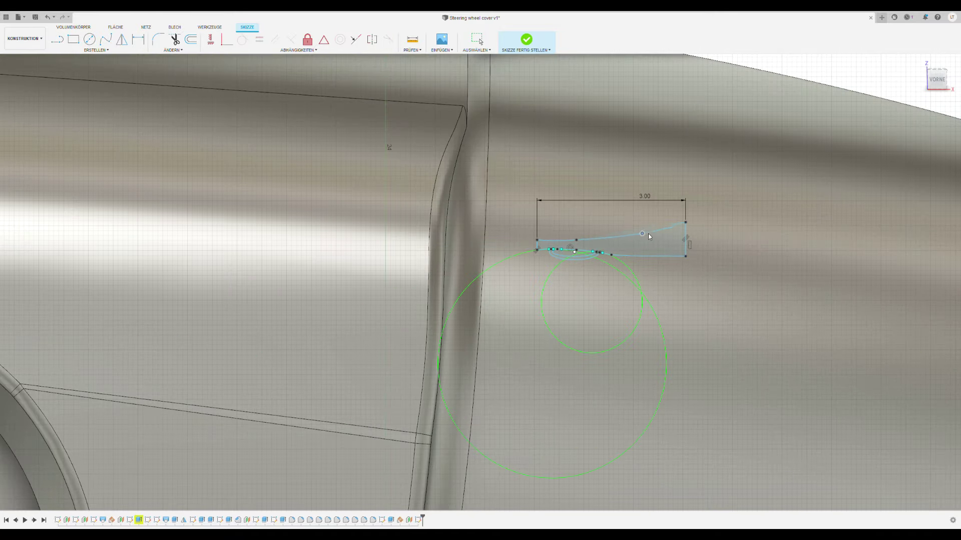
pyautogui.click(481, 43)
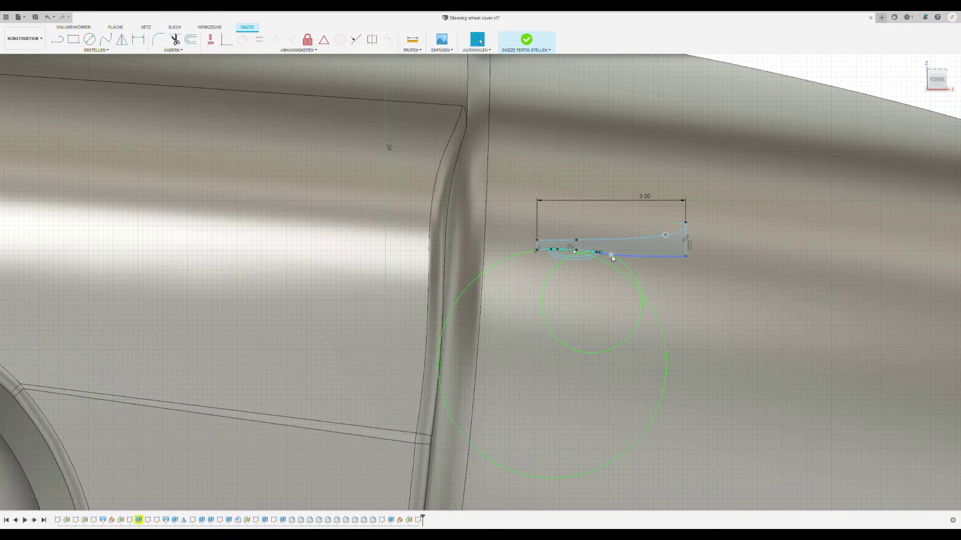
# Step: Dimension the flared end's height to 1.60 and reshape the curve's spline points
pyautogui.press('d')
pyautogui.click(685, 239)
pyautogui.click(722, 246)
pyautogui.write('1.6')
pyautogui.press('Return')
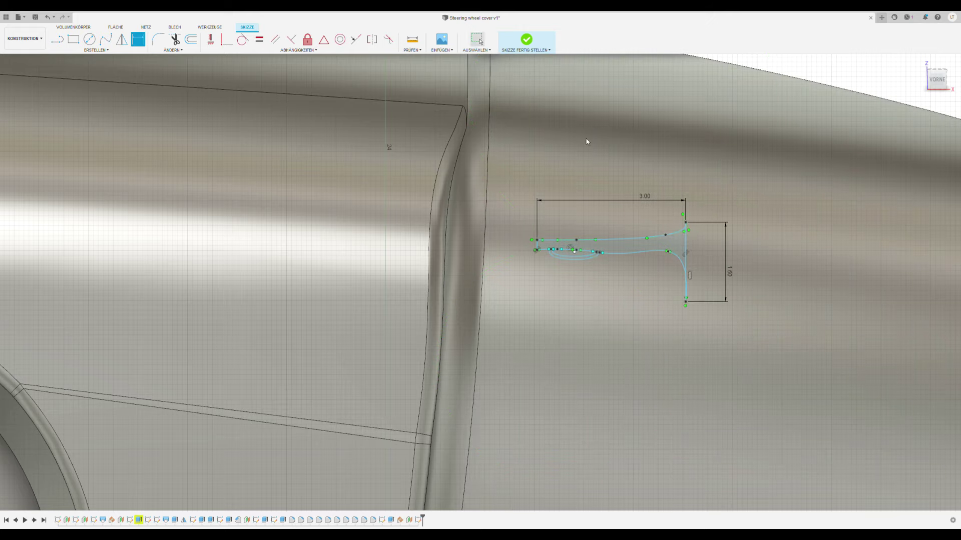
pyautogui.press('Escape')
pyautogui.moveTo(536, 255)
pyautogui.mouseDown()
pyautogui.moveTo(614, 258)
pyautogui.moveTo(538, 263)
pyautogui.mouseUp()
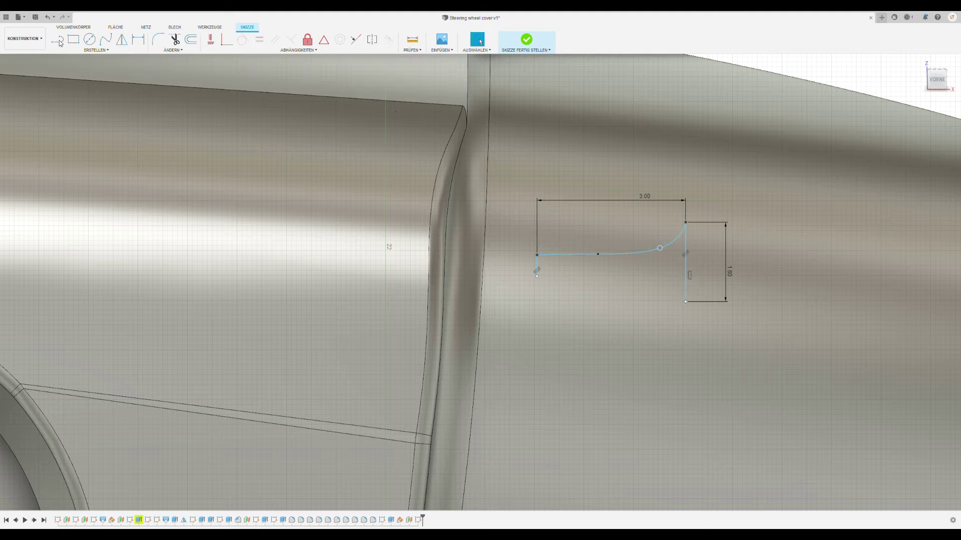
# Step: Redraw the lower spline to close the horn profile and add an ellipse
pyautogui.click(106, 39)
pyautogui.click(536, 276)
pyautogui.click(656, 303)
pyautogui.scroll(3, 564, 261)
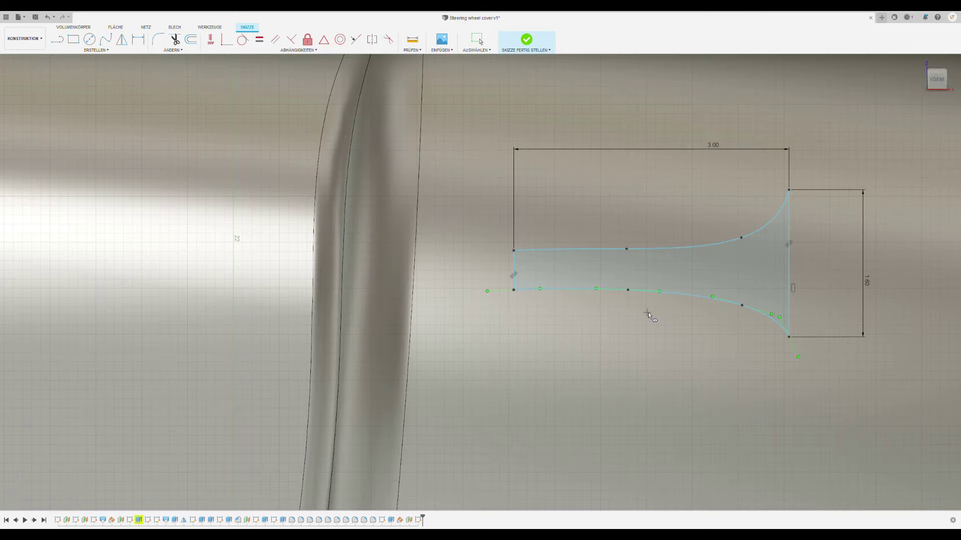
pyautogui.click(709, 311)
pyautogui.click(644, 334)
# Step: Trim the extra curves, then undo back to an earlier horn profile
pyautogui.press('t')
pyautogui.scroll(4, 582, 310)
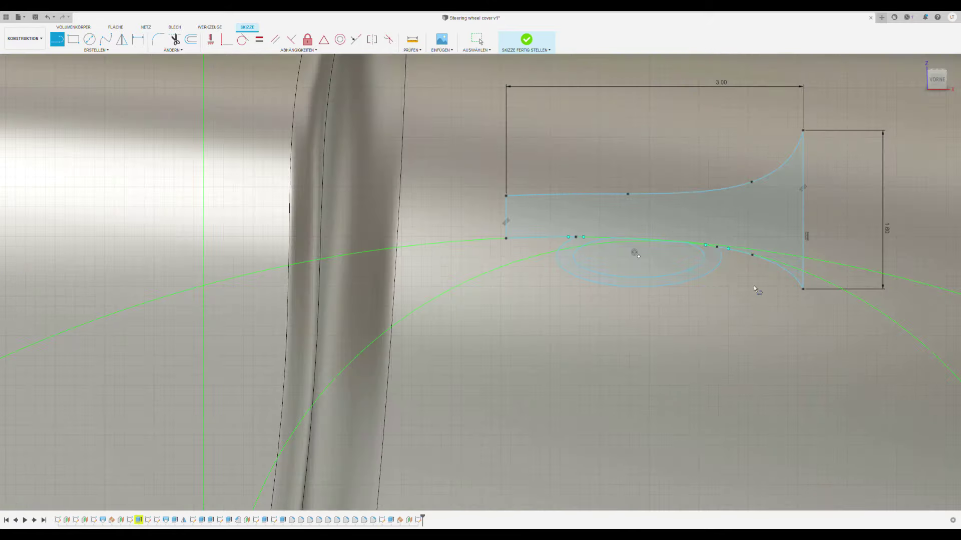
pyautogui.hotkey('ctrl', 'z')
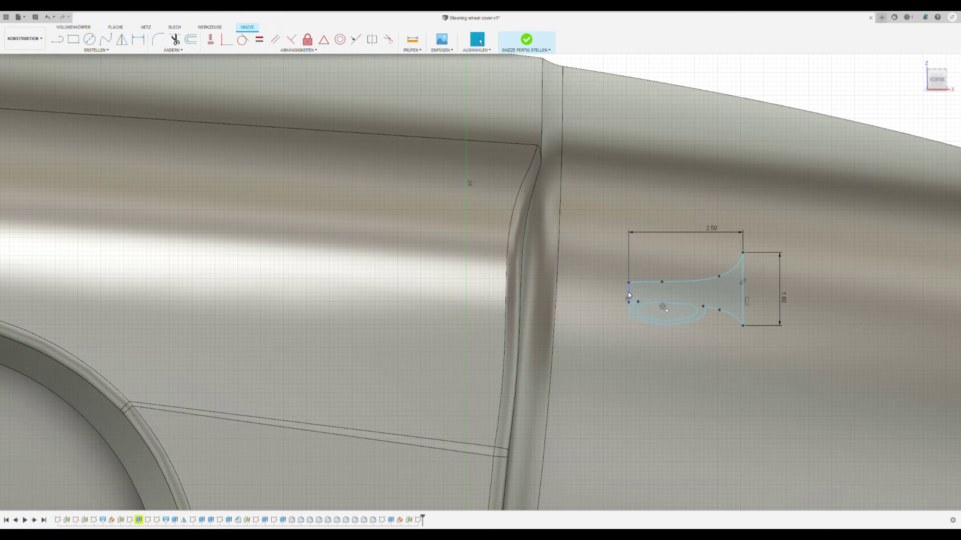
pyautogui.hotkey('ctrl', 'z')
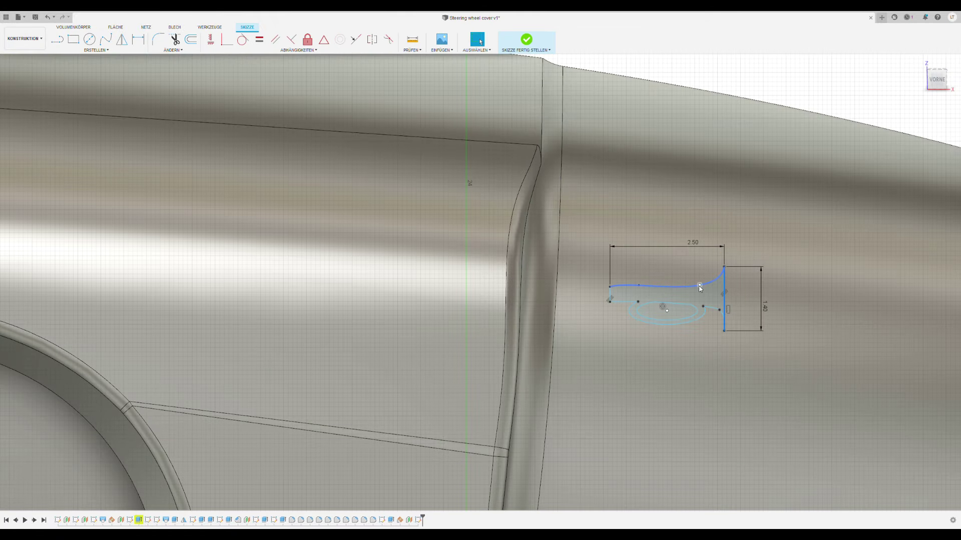
# Step: Extrude both horn profiles into raised icons on the side wings and view from the front
pyautogui.hotkey('ctrl', 'z')
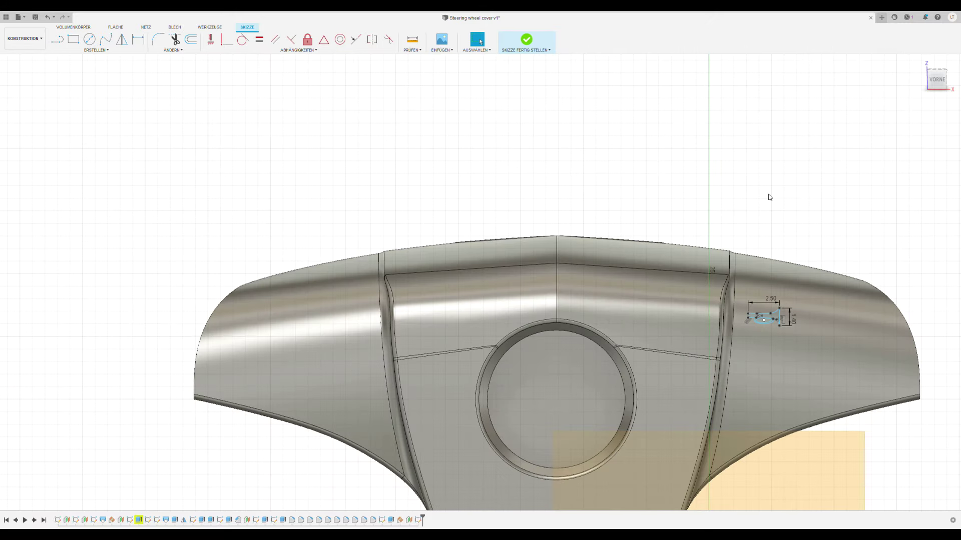
pyautogui.hotkey('ctrl', 'z')
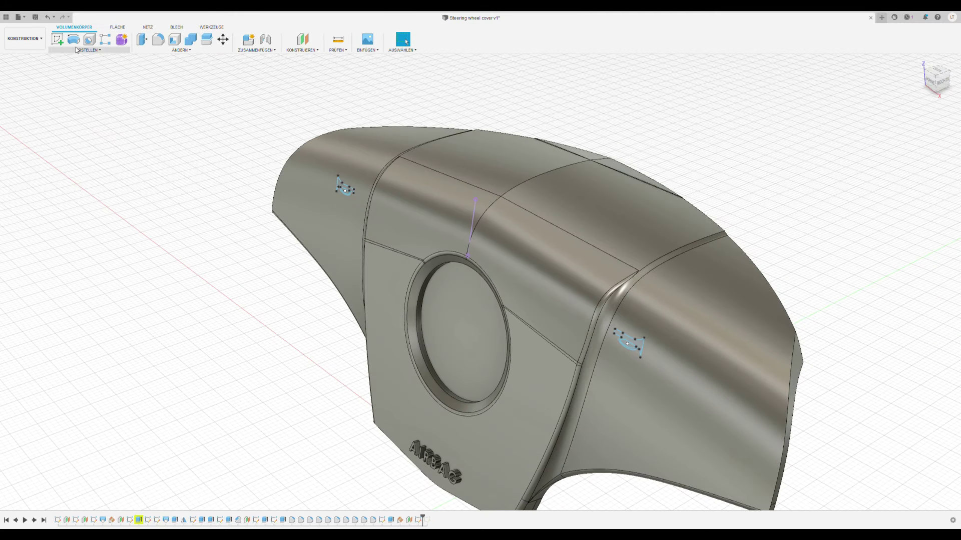
pyautogui.press('e')
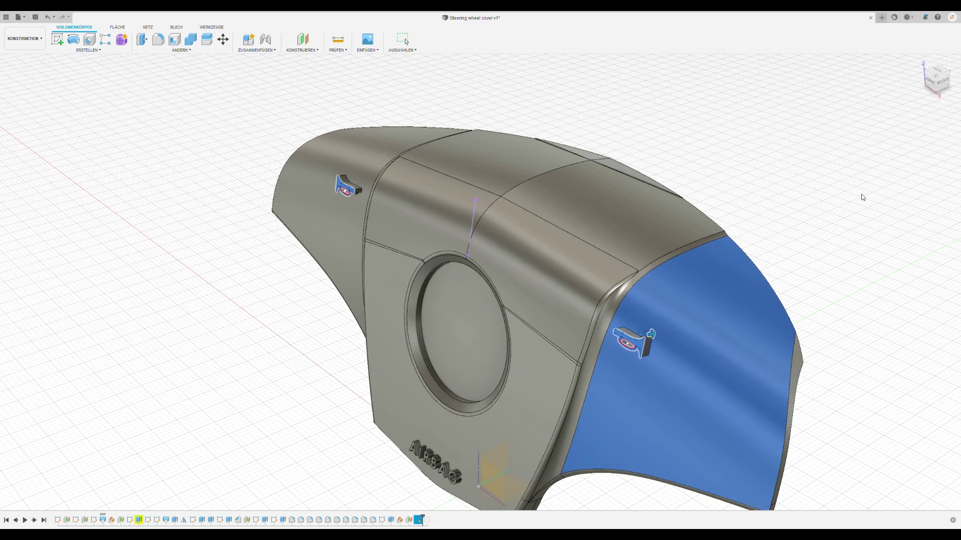
pyautogui.press('Return')
pyautogui.keyDown('shift'); pyautogui.moveTo(680, 327); pyautogui.dragTo(405, 42, button='middle'); pyautogui.keyUp('shift')
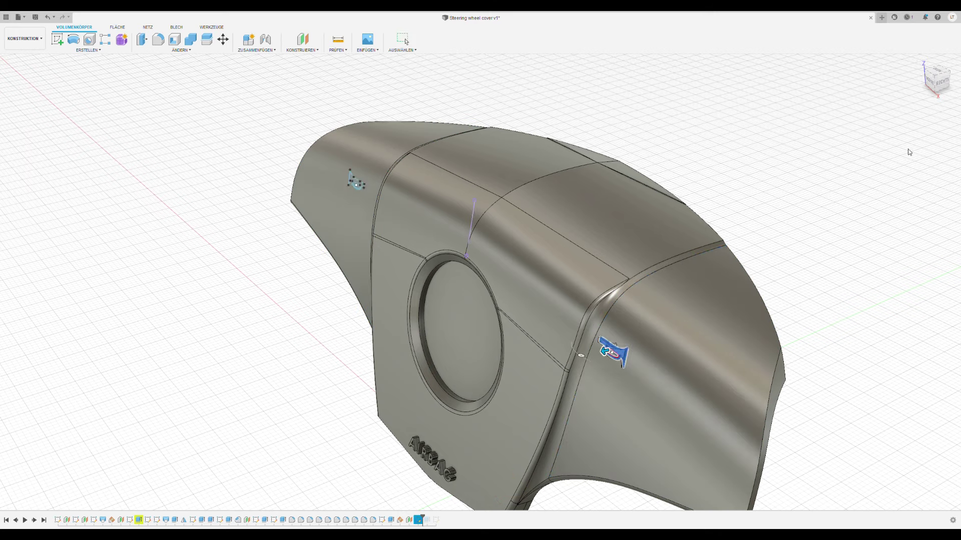
pyautogui.scroll(6, 365, 169)
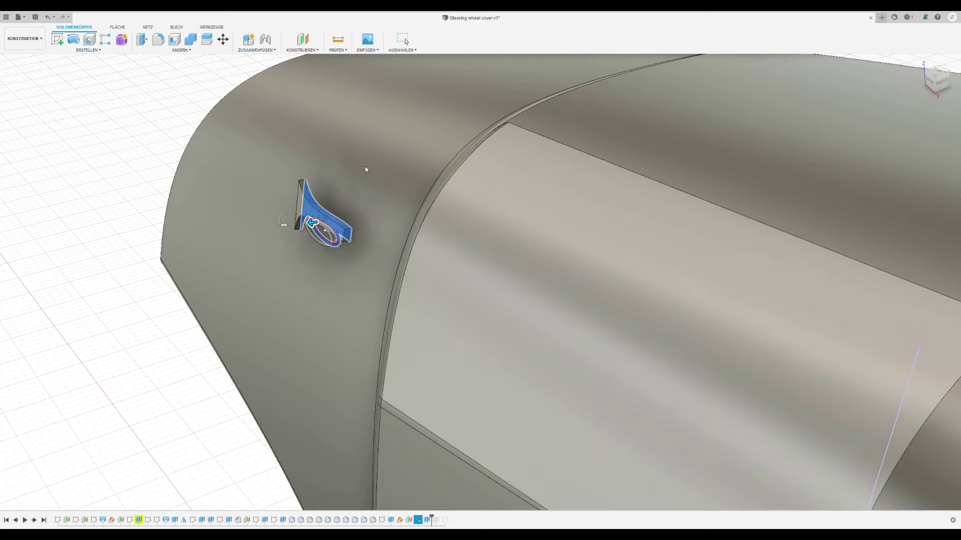
pyautogui.click(930, 80)
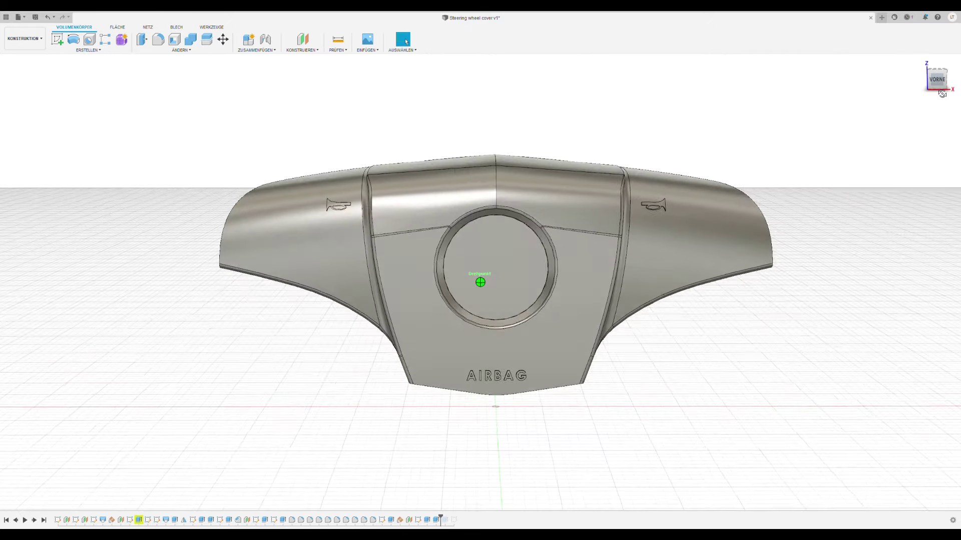
# Step: Sketch a circle on the cover's front face within the right side panel, beside the horn icon
pyautogui.click(495, 310)
pyautogui.click(57, 39)
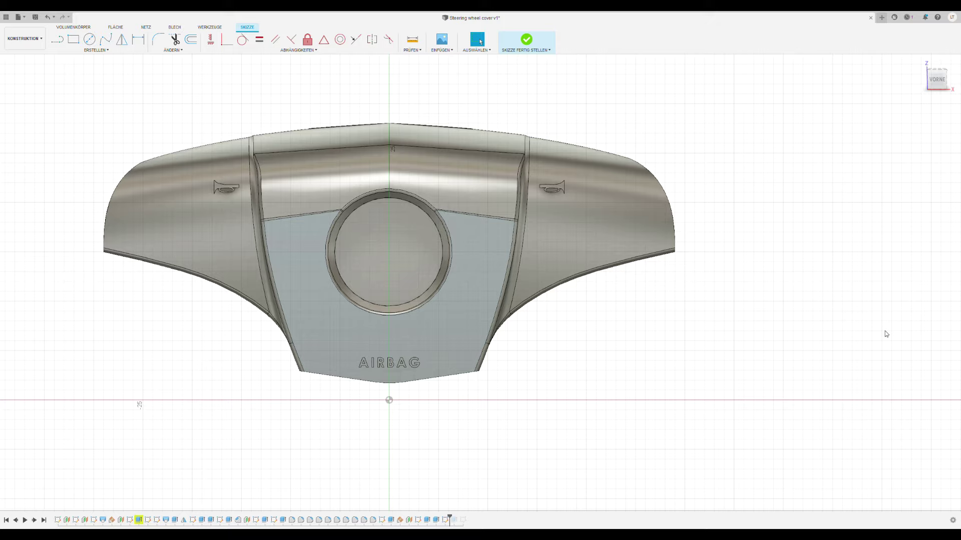
pyautogui.press('c')
pyautogui.click(607, 212)
pyautogui.click(631, 235)
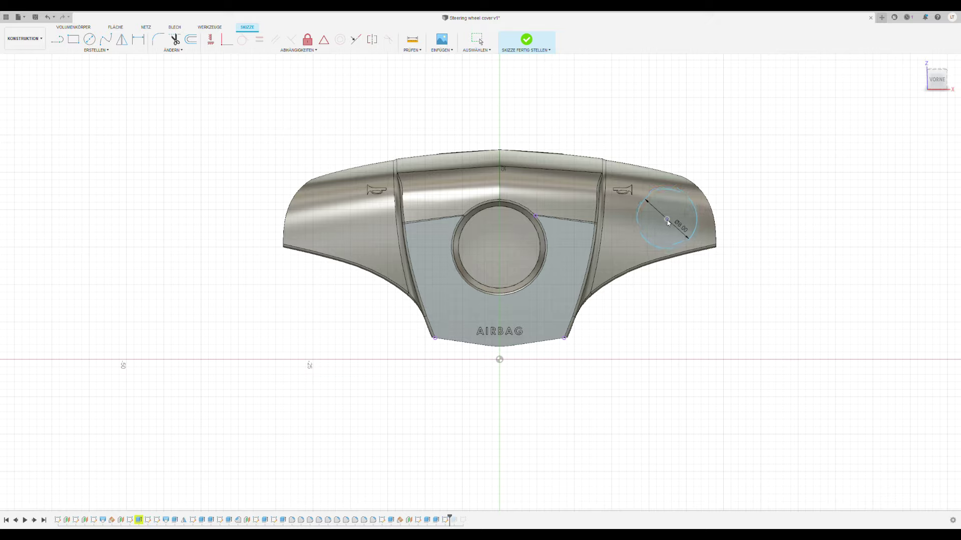
pyautogui.press('Escape')
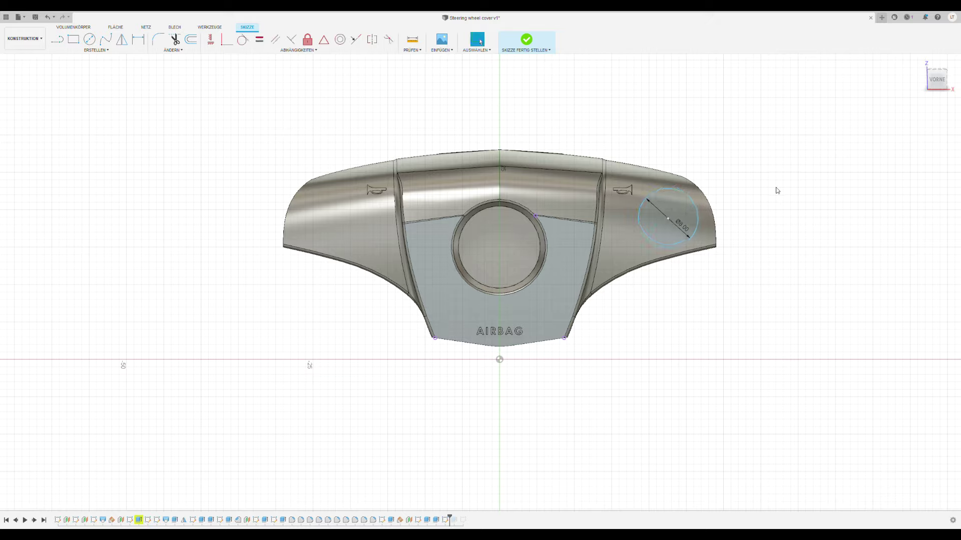
# Step: Draw a Ø8 circle inside it and extrude the disc profile
pyautogui.press('c')
pyautogui.scroll(3, 701, 217)
pyautogui.click(651, 217)
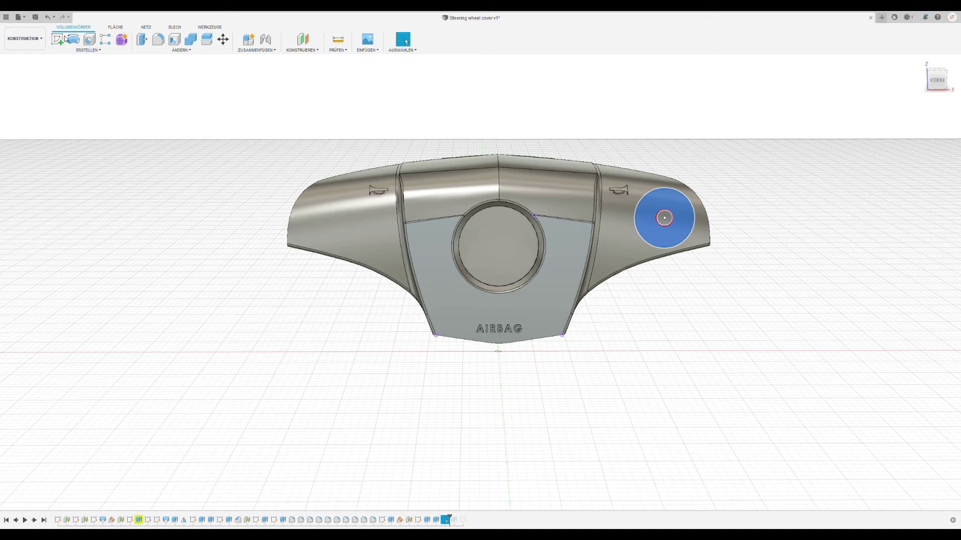
pyautogui.scroll(5, 596, 332)
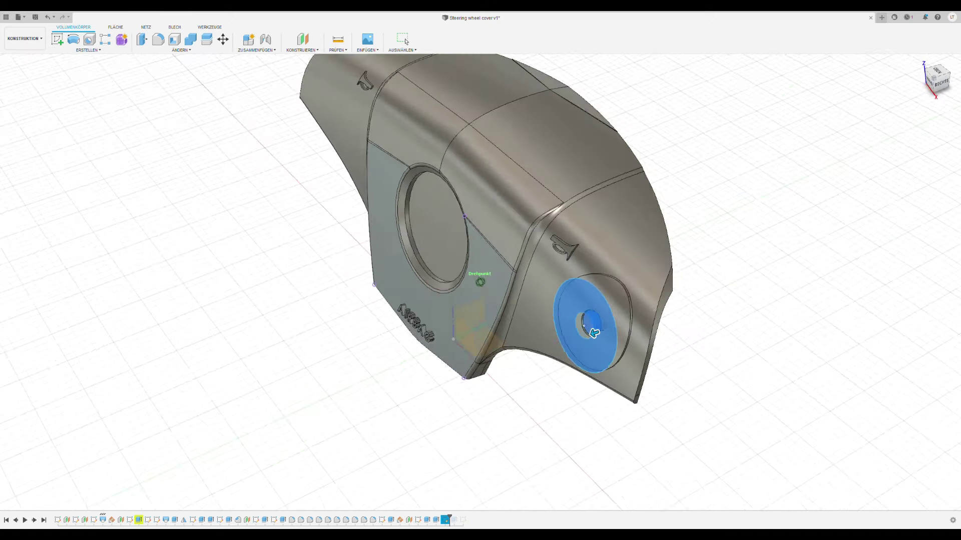
pyautogui.keyDown('shift'); pyautogui.moveTo(826, 260); pyautogui.dragTo(914, 226, button='middle'); pyautogui.keyUp('shift')
pyautogui.press('Return')
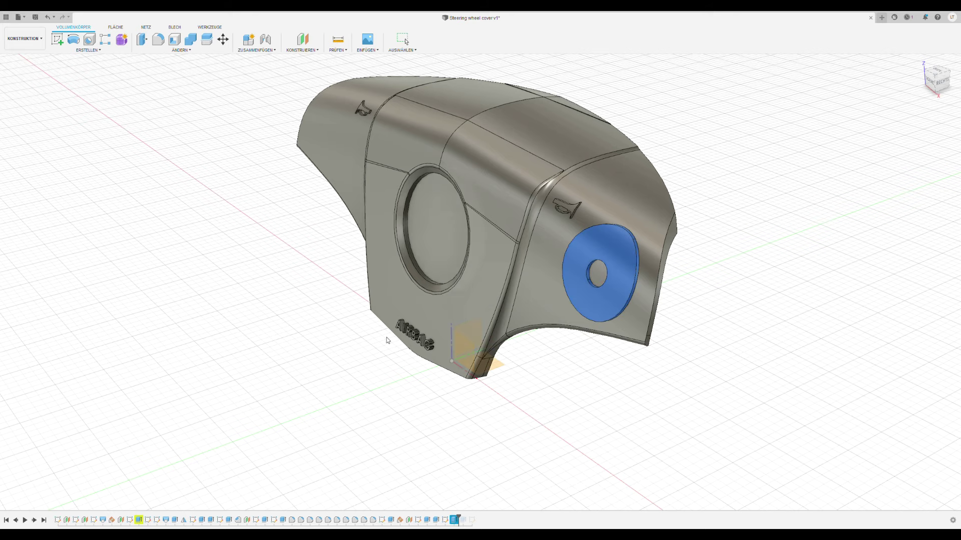
pyautogui.click(468, 342)
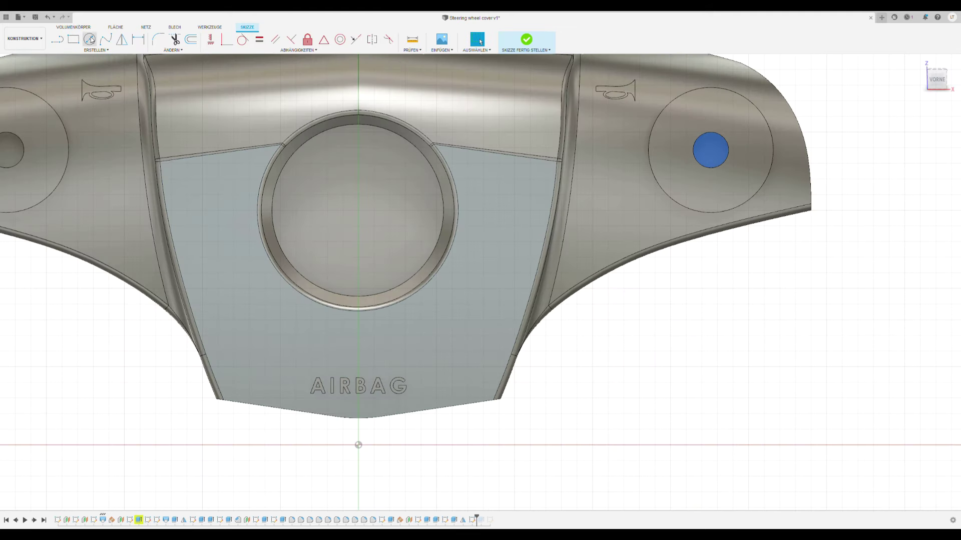
# Step: Sketch a small circle at the right disc's centre as the button and finish the sketch
pyautogui.press('Escape')
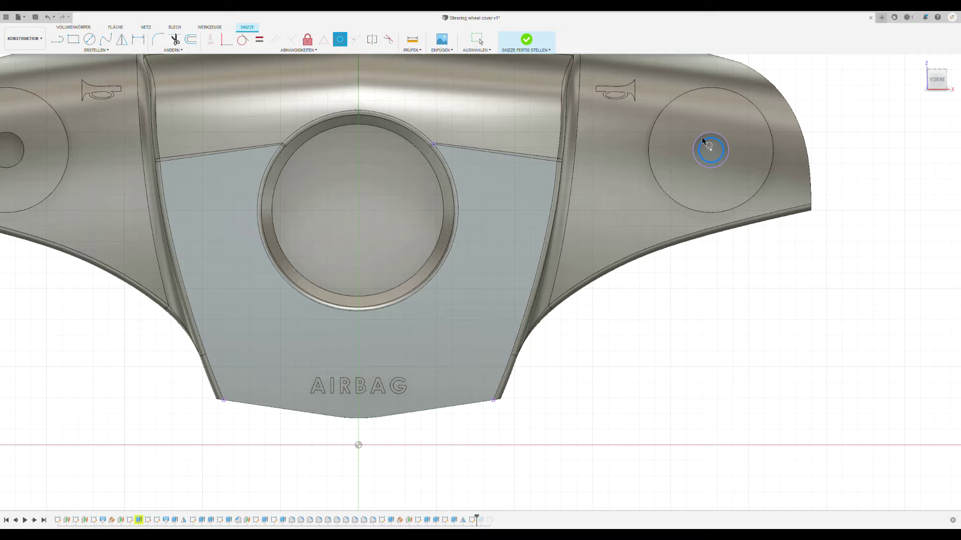
pyautogui.scroll(5, 703, 141)
pyautogui.scroll(-5, 561, 177)
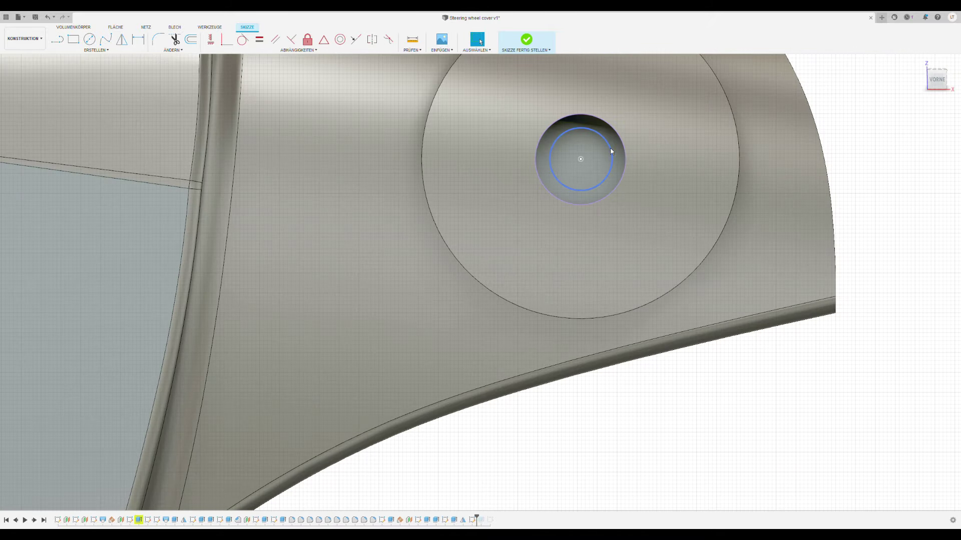
pyautogui.press('d')
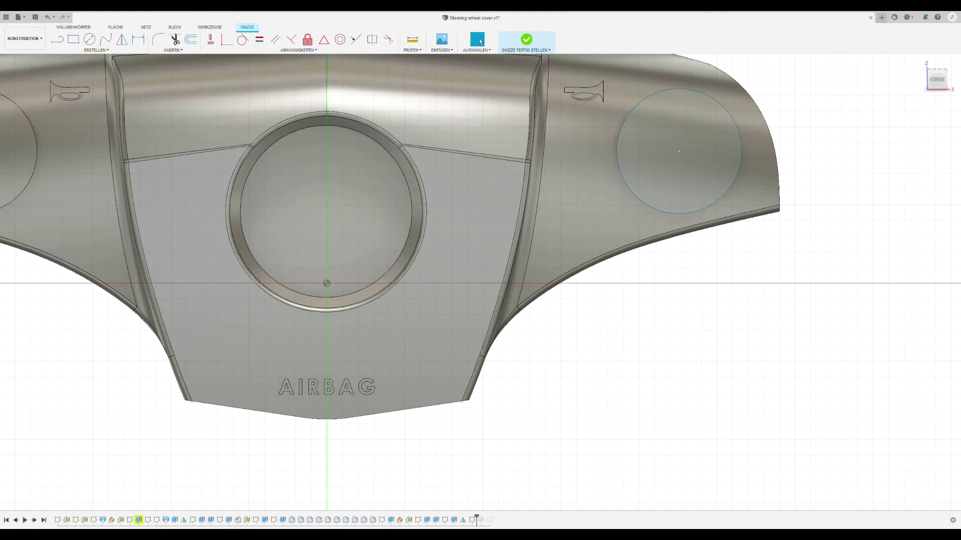
pyautogui.press('c')
pyautogui.scroll(-2, 683, 148)
pyautogui.click(682, 148)
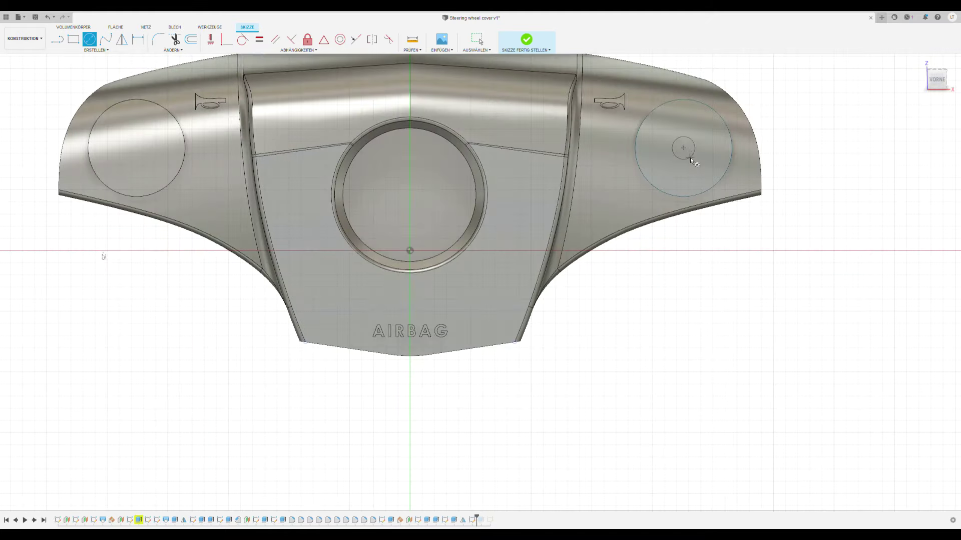
pyautogui.click(690, 160)
pyautogui.click(526, 39)
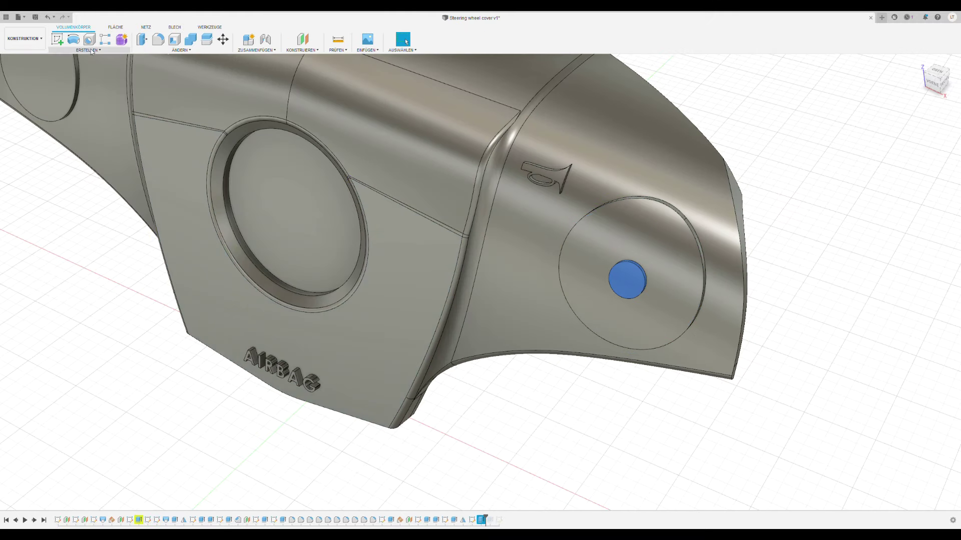
pyautogui.keyDown('shift'); pyautogui.moveTo(480, 282); pyautogui.dragTo(480, 282, button='middle'); pyautogui.keyUp('shift')
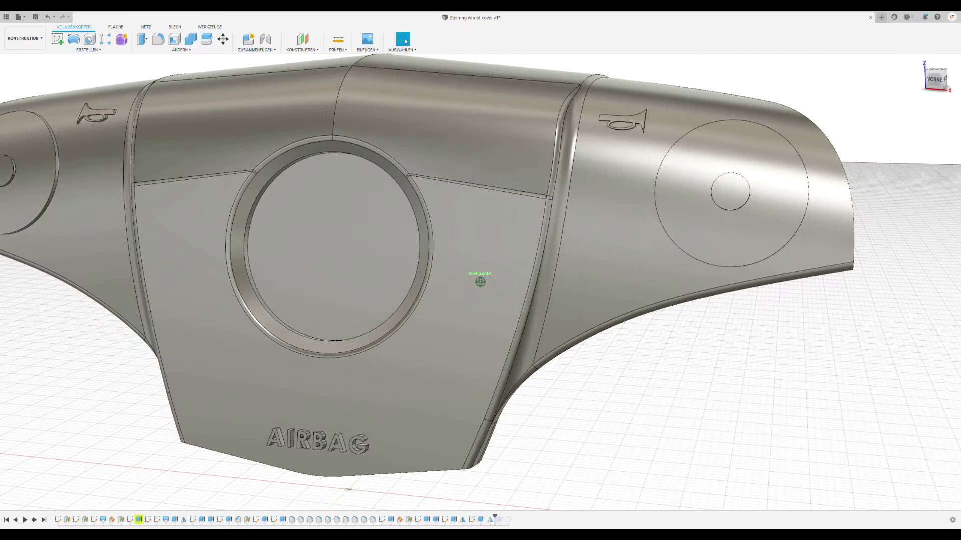
pyautogui.scroll(5, 521, 164)
# Step: Draw a slot on the right disc in the front-plane sketch
pyautogui.keyDown('shift'); pyautogui.moveTo(522, 163); pyautogui.dragTo(215, 109, button='middle'); pyautogui.keyUp('shift')
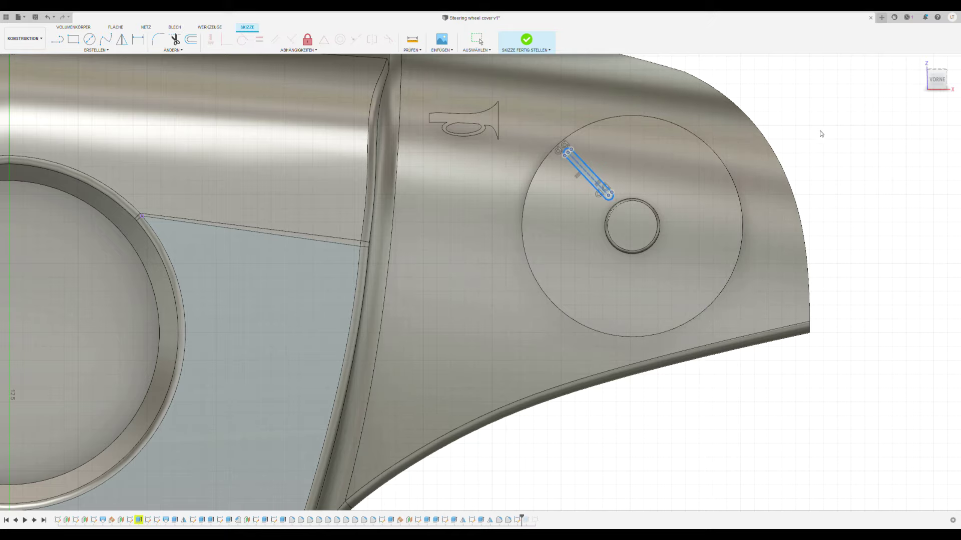
pyautogui.press('c')
pyautogui.press('Escape')
pyautogui.moveTo(554, 139); pyautogui.dragTo(618, 200)
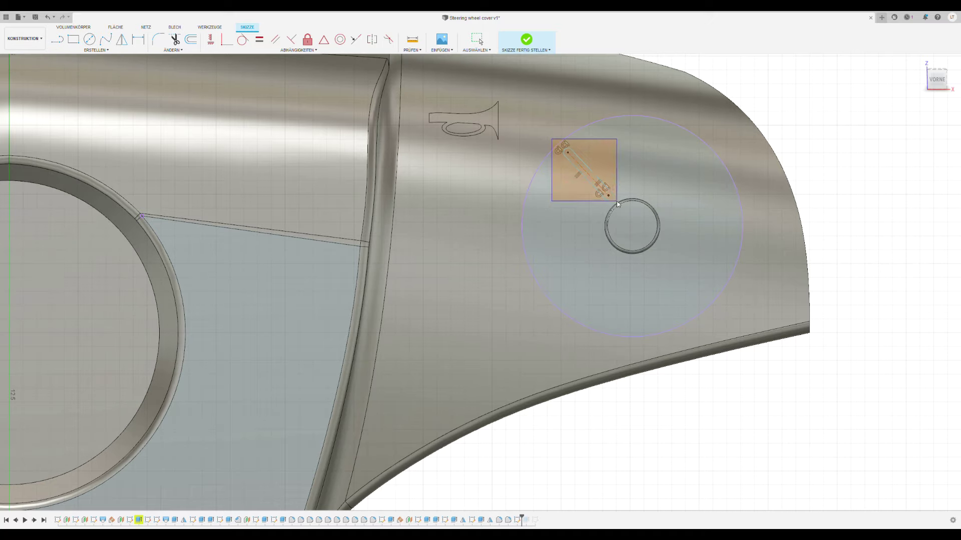
pyautogui.click(615, 249)
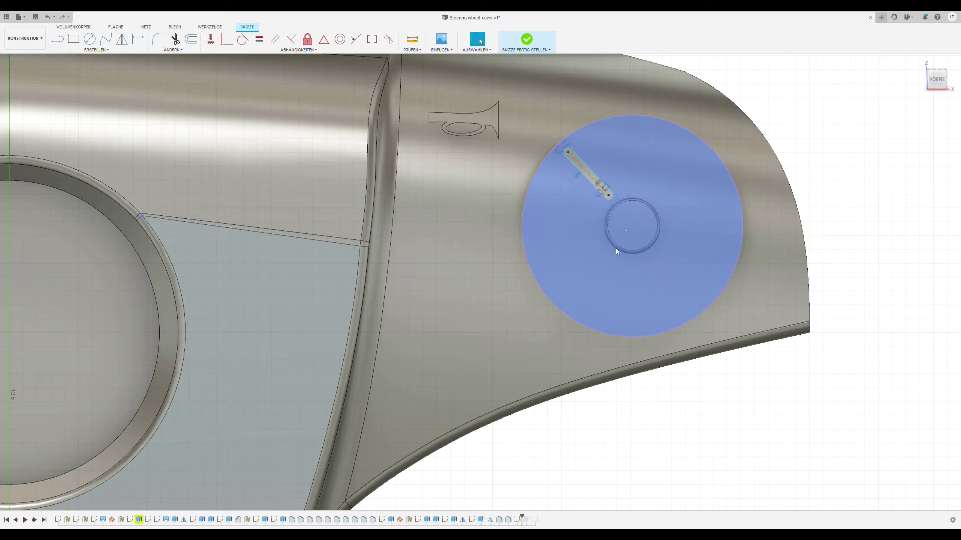
pyautogui.click(90, 43)
pyautogui.click(677, 194)
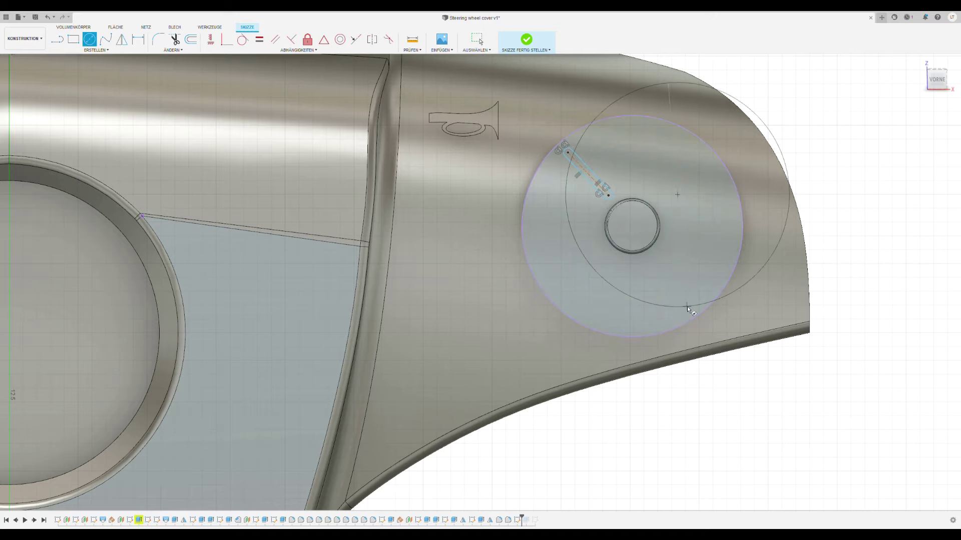
pyautogui.press('Escape')
# Step: Pattern the slot four times around the button and finish the slot sketch
pyautogui.scroll(-10, 523, 226)
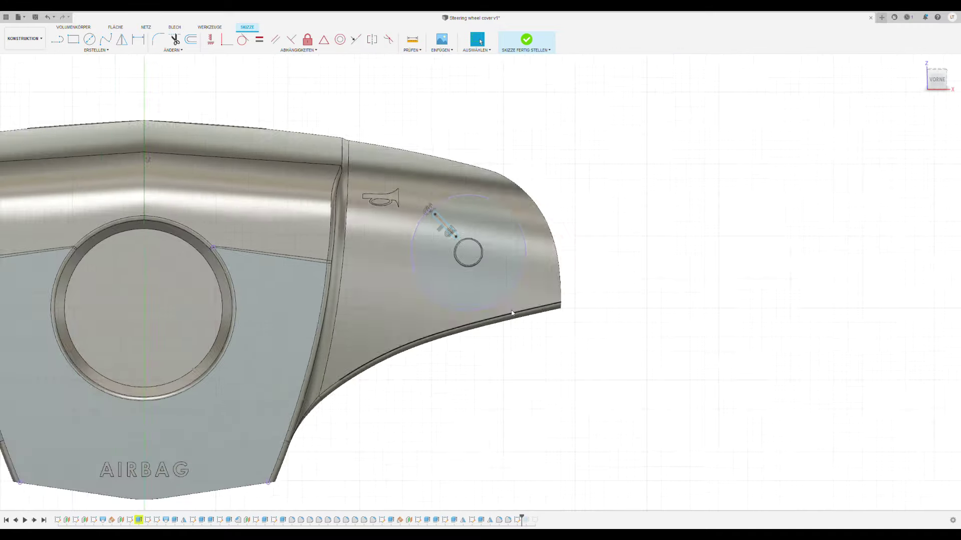
pyautogui.scroll(8, 443, 215)
pyautogui.click(458, 241)
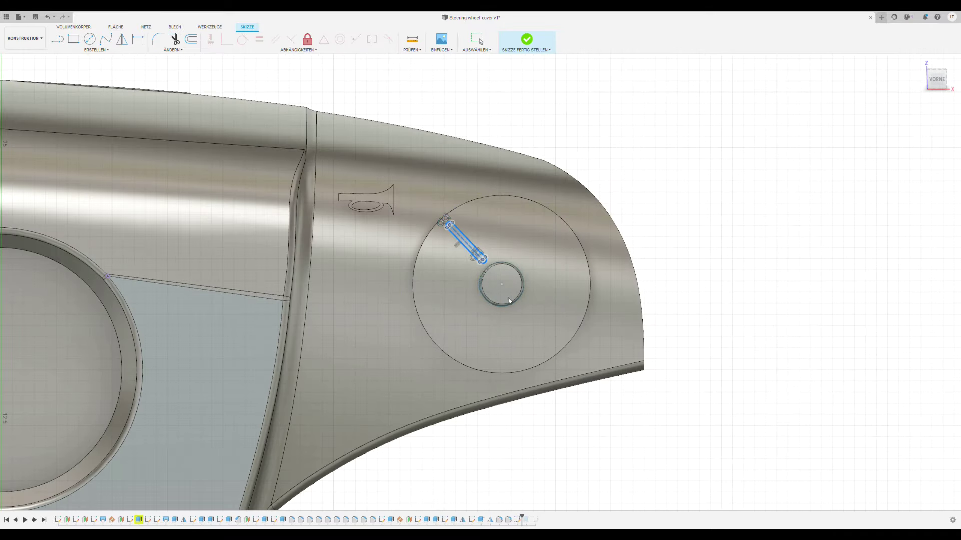
pyautogui.scroll(-2, 509, 275)
pyautogui.click(833, 175)
pyautogui.scroll(2, 643, 308)
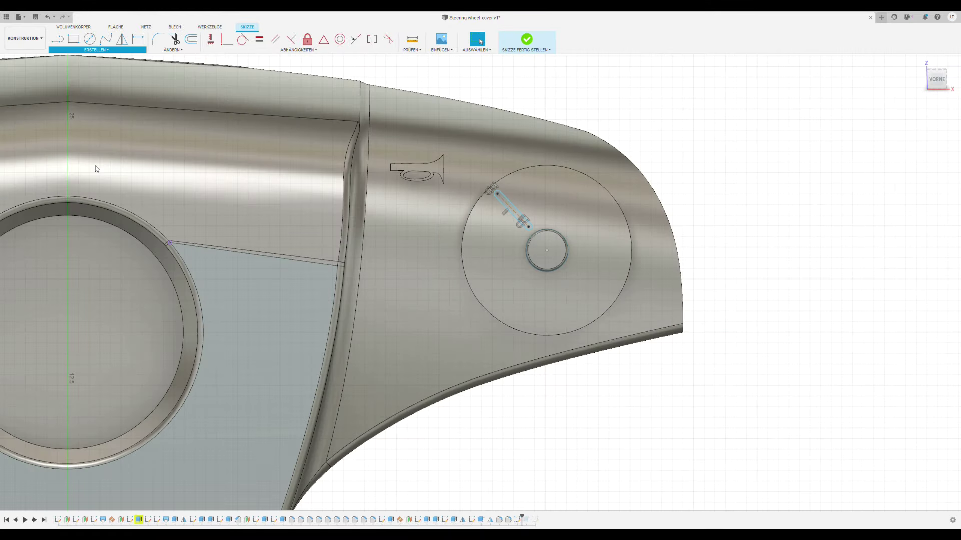
pyautogui.scroll(5, 565, 253)
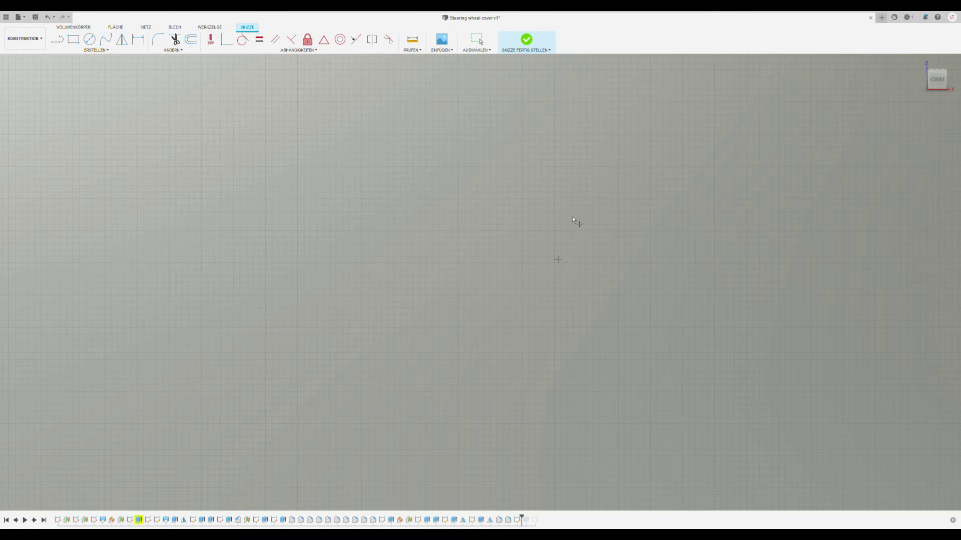
pyautogui.scroll(-5, 573, 220)
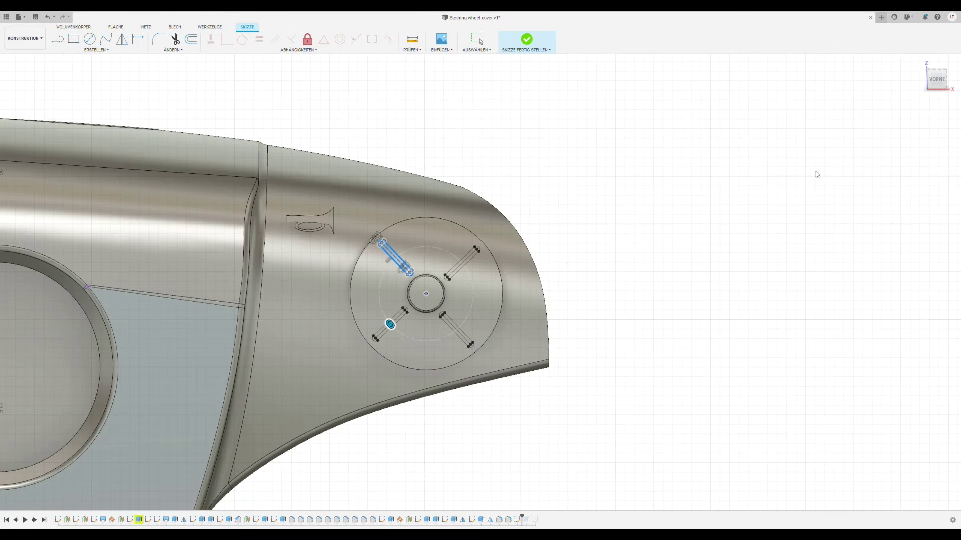
pyautogui.keyDown('shift'); pyautogui.moveTo(817, 175); pyautogui.dragTo(797, 271, button='middle'); pyautogui.keyUp('shift')
pyautogui.click(526, 39)
pyautogui.scroll(5, 565, 231)
# Step: Extrude-cut the slot profiles into the disc as grooves
pyautogui.keyDown('shift'); pyautogui.moveTo(565, 230); pyautogui.dragTo(536, 387, button='middle'); pyautogui.keyUp('shift')
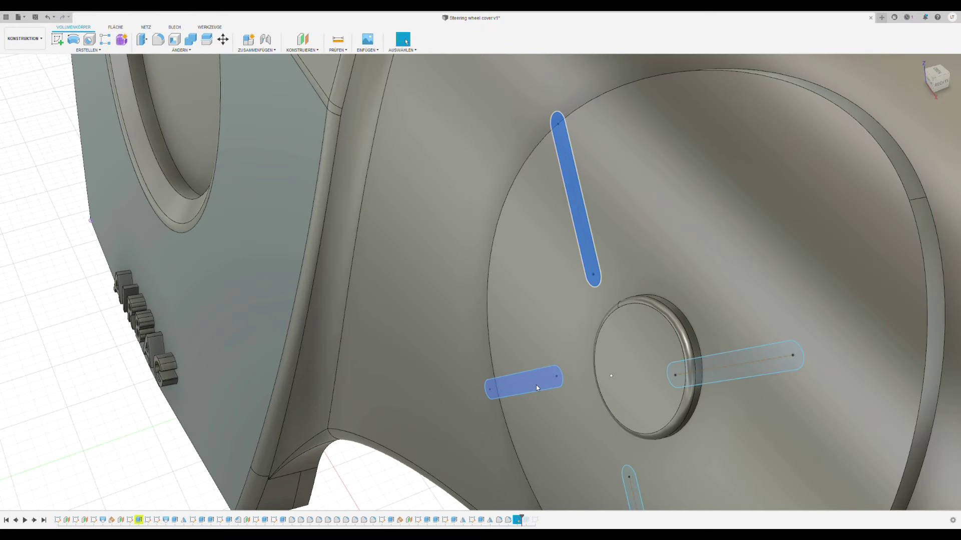
pyautogui.scroll(-2, 536, 388)
pyautogui.scroll(-5, 534, 161)
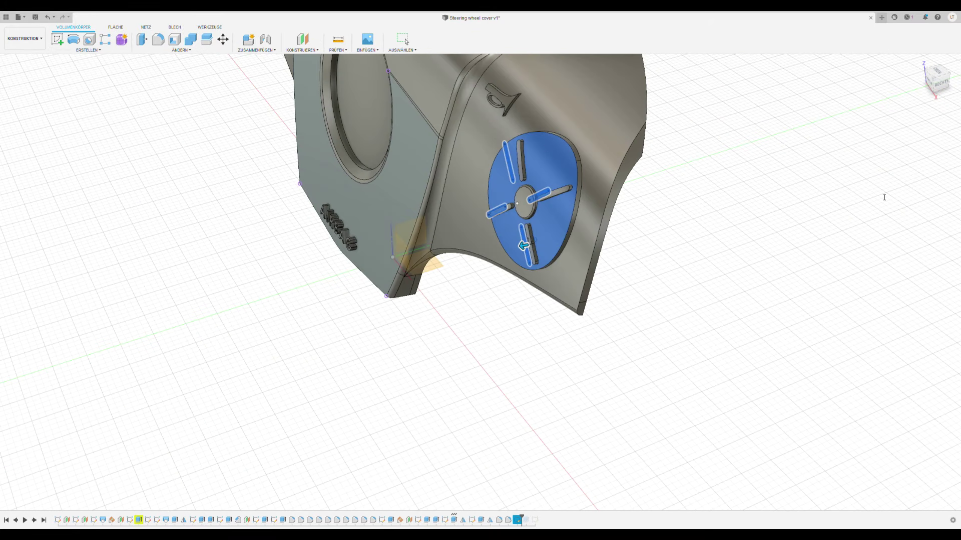
pyautogui.press('Return')
# Step: Start a sketch on the front face for the buttons below each disc
pyautogui.scroll(-3, 666, 320)
pyautogui.keyDown('shift'); pyautogui.moveTo(902, 142); pyautogui.dragTo(56, 52, button='middle'); pyautogui.keyUp('shift')
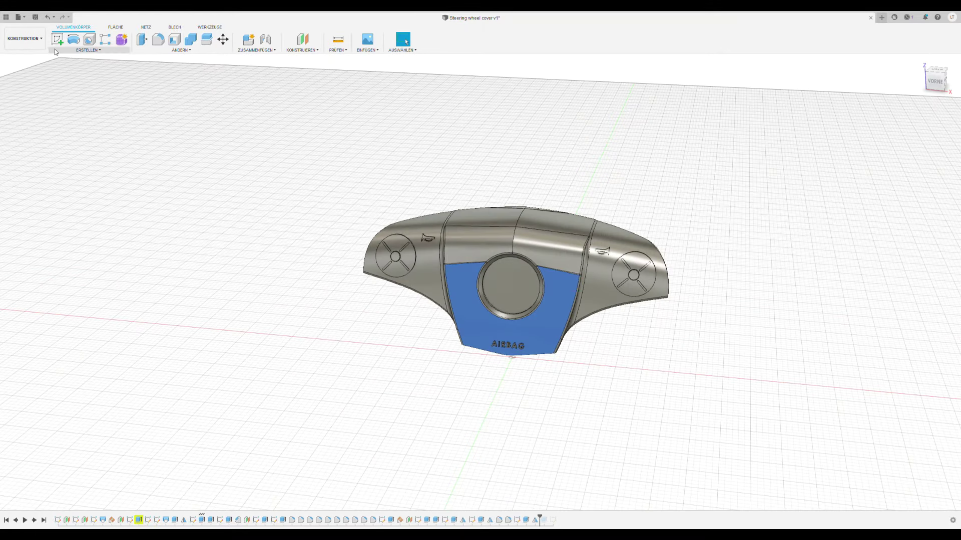
pyautogui.click(57, 40)
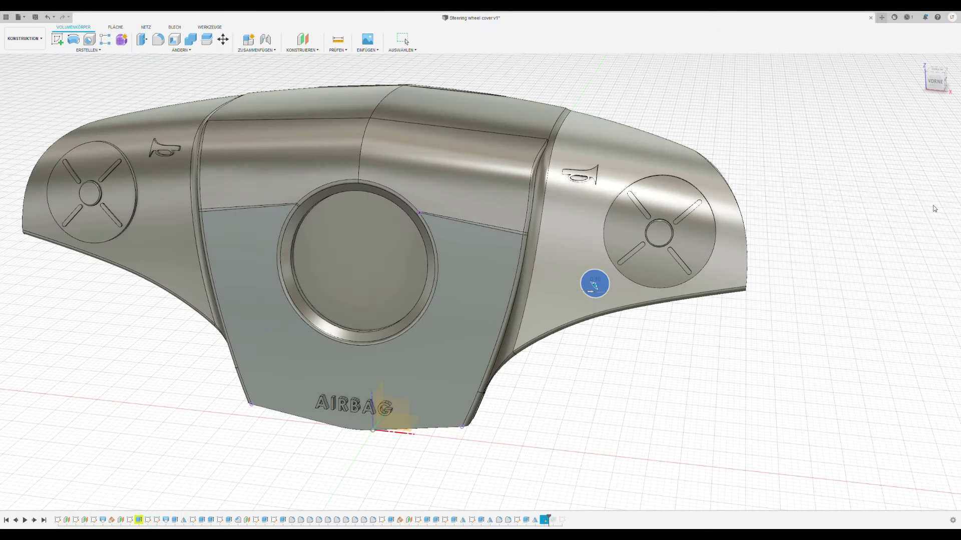
pyautogui.click(796, 290)
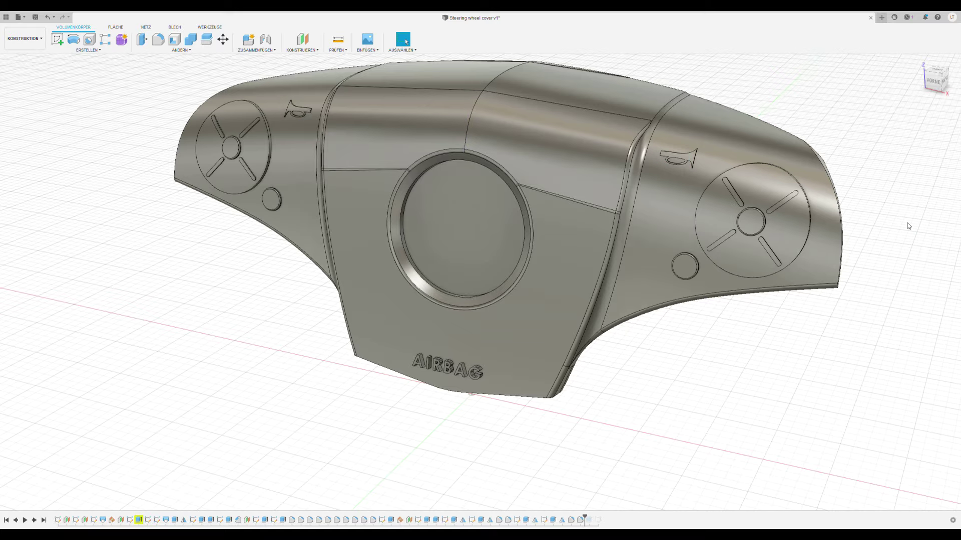
pyautogui.keyDown('shift'); pyautogui.moveTo(481, 282); pyautogui.dragTo(530, 271, button='middle'); pyautogui.keyUp('shift')
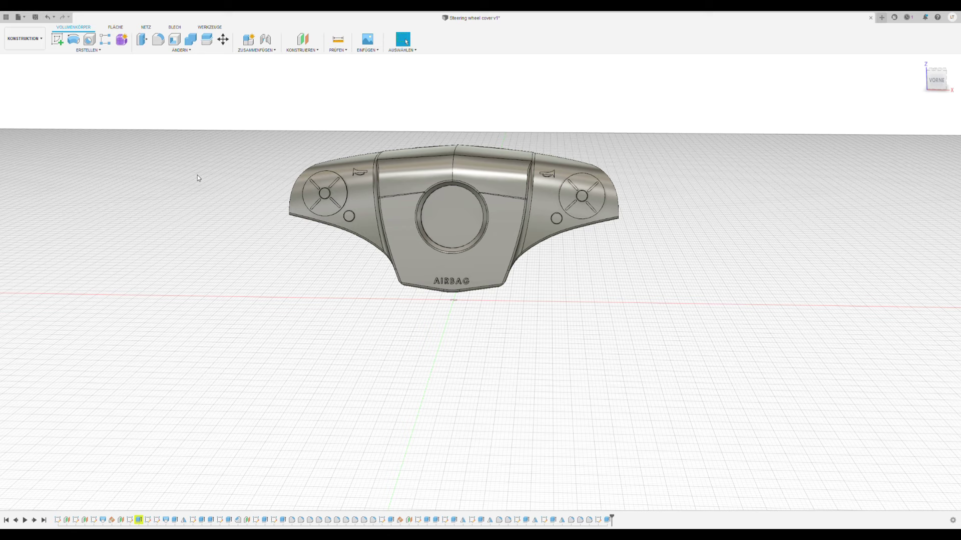
pyautogui.scroll(-2, 616, 273)
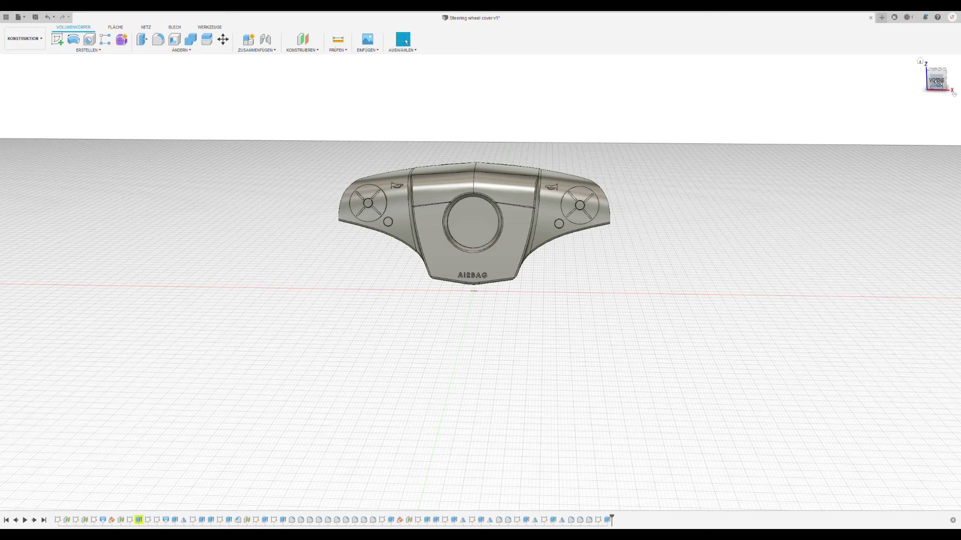
pyautogui.keyDown('shift'); pyautogui.moveTo(480, 283); pyautogui.dragTo(530, 325, button='middle'); pyautogui.keyUp('shift')
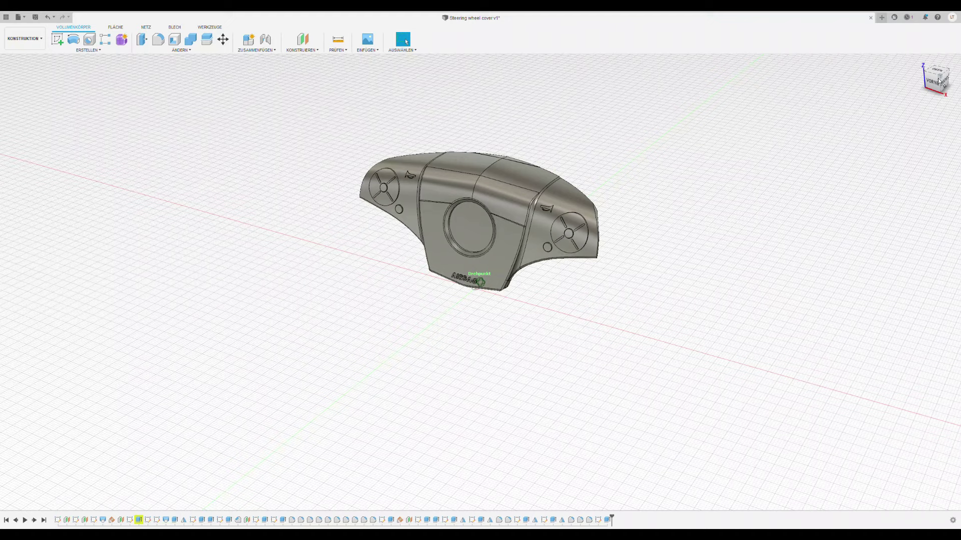